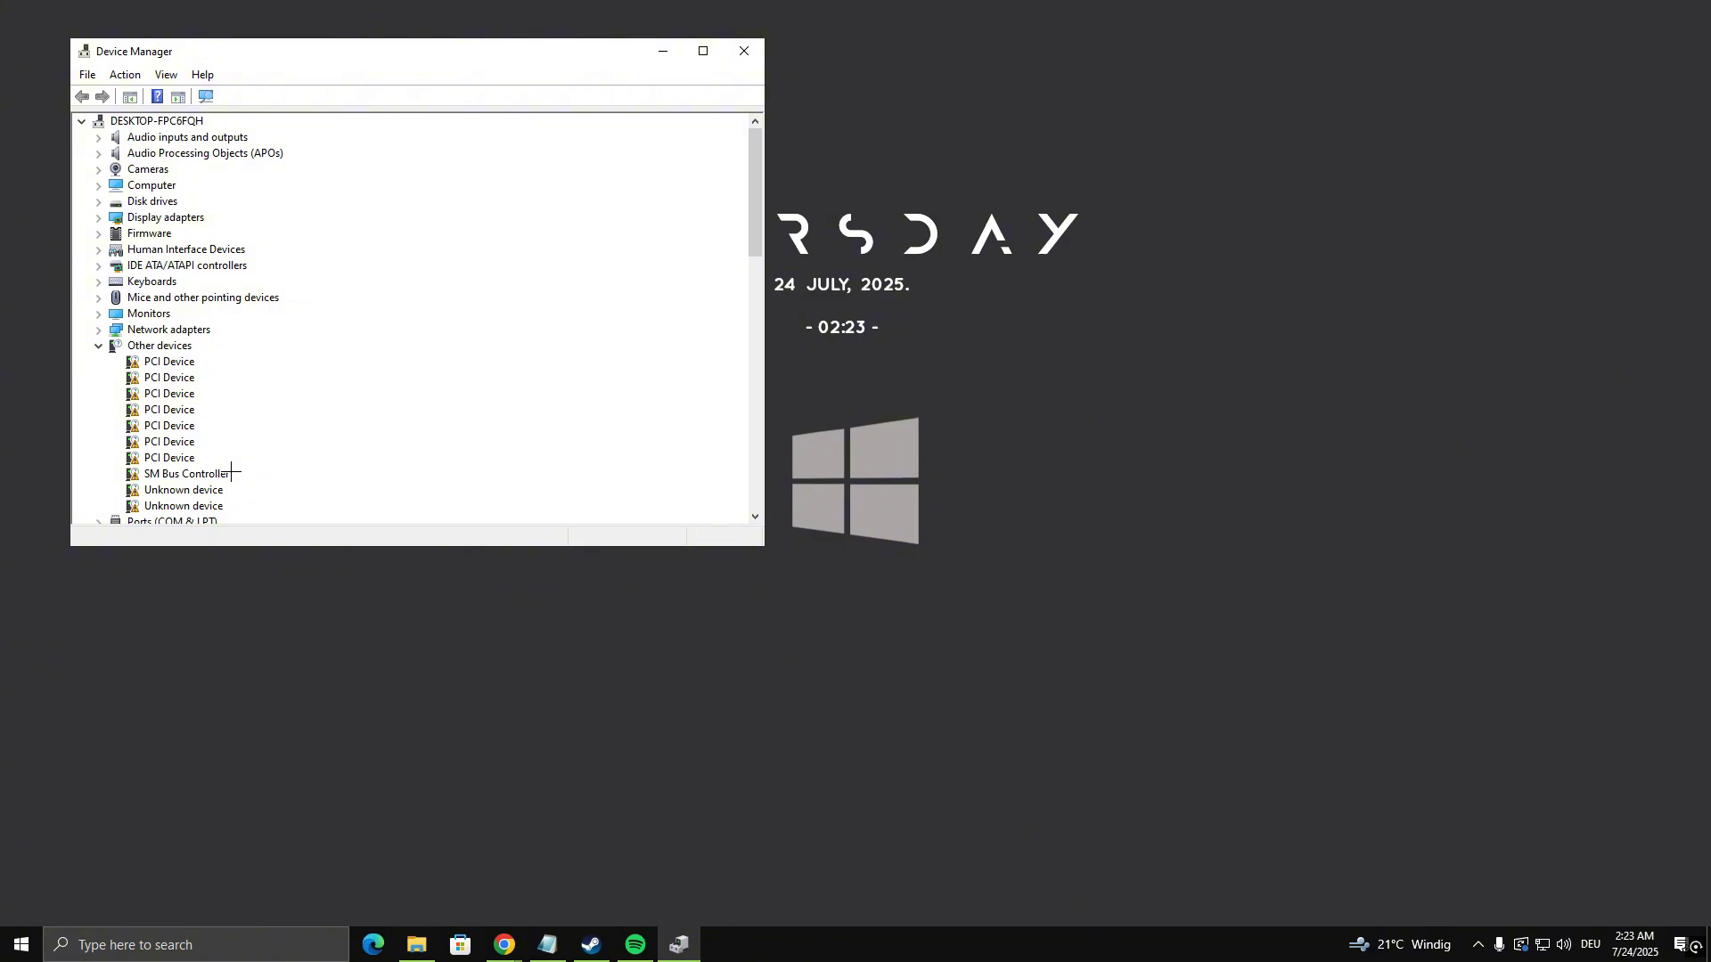
Step: Display the driver properties of the NVIDIA GeForce RTX 3070 Ti display adapter
click(98, 217)
click(176, 249)
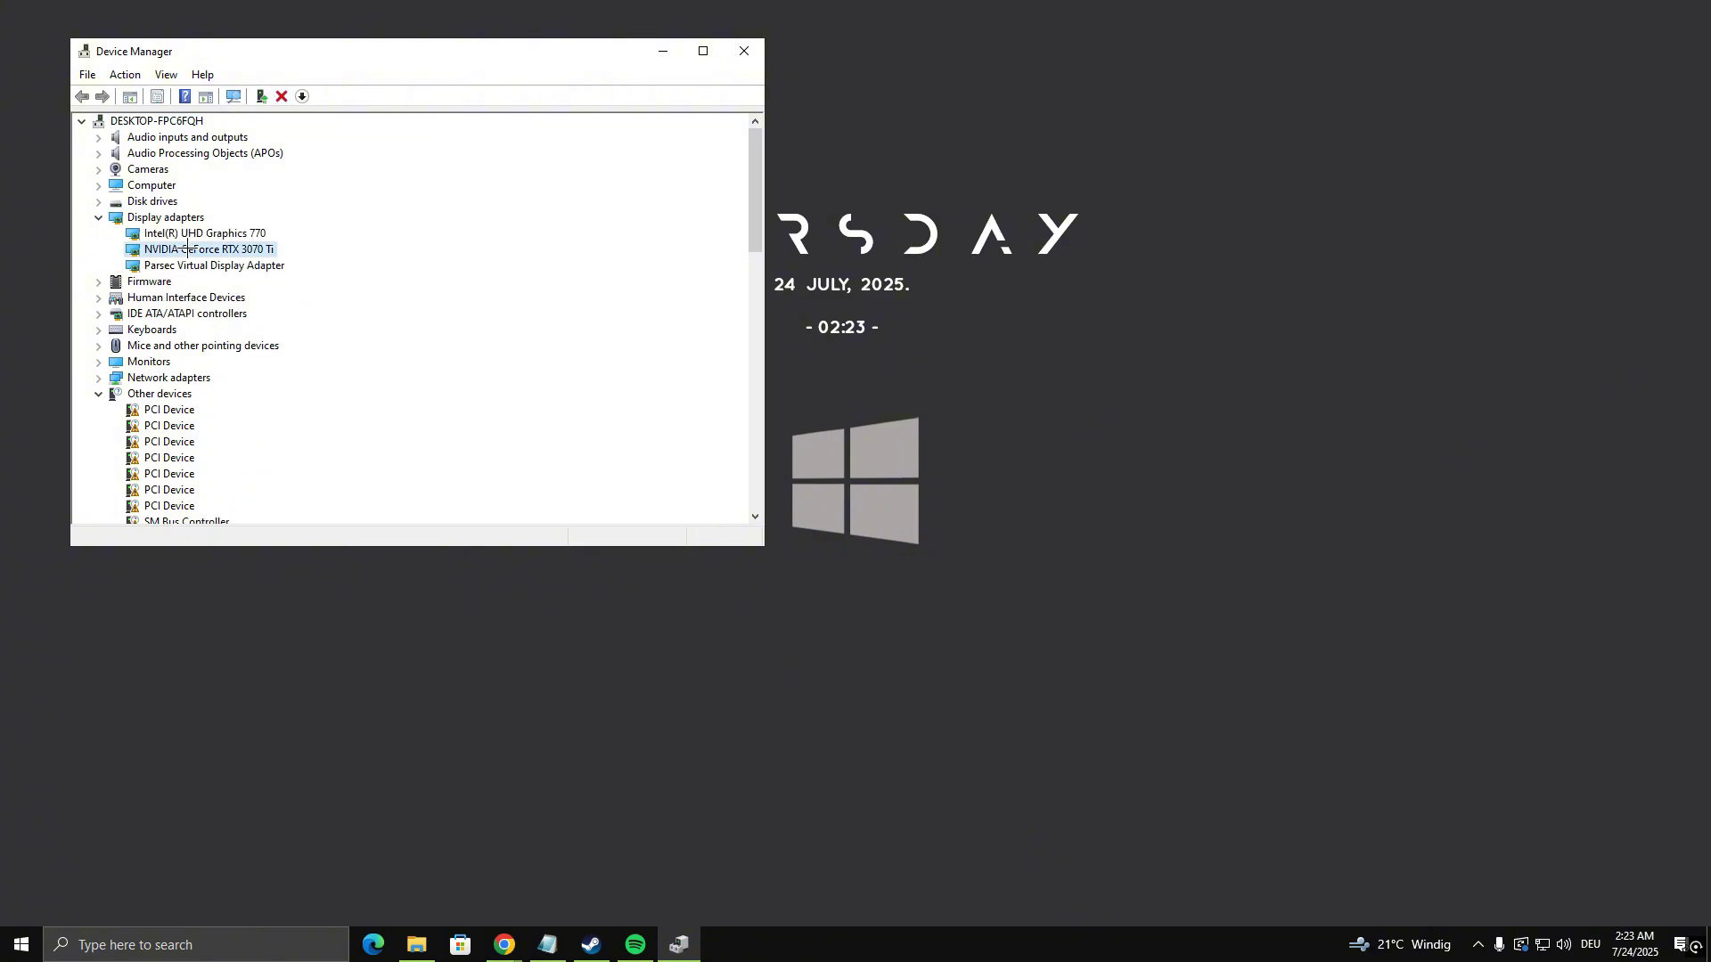
right_click(176, 250)
click(294, 350)
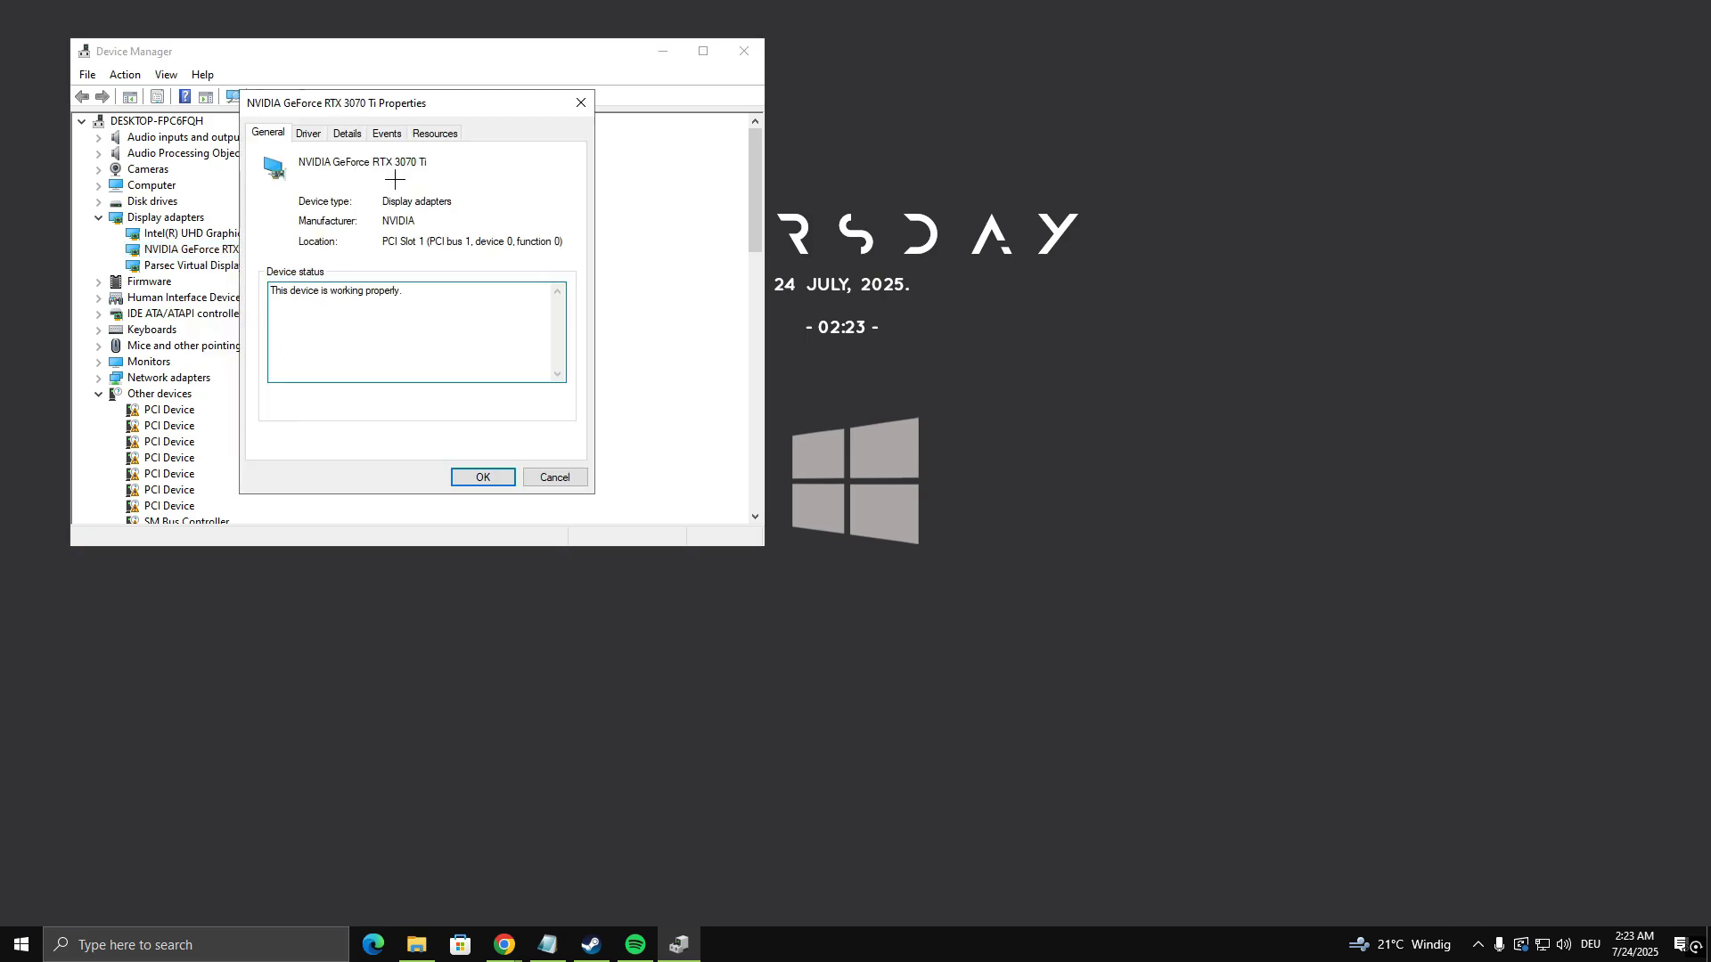
click(310, 134)
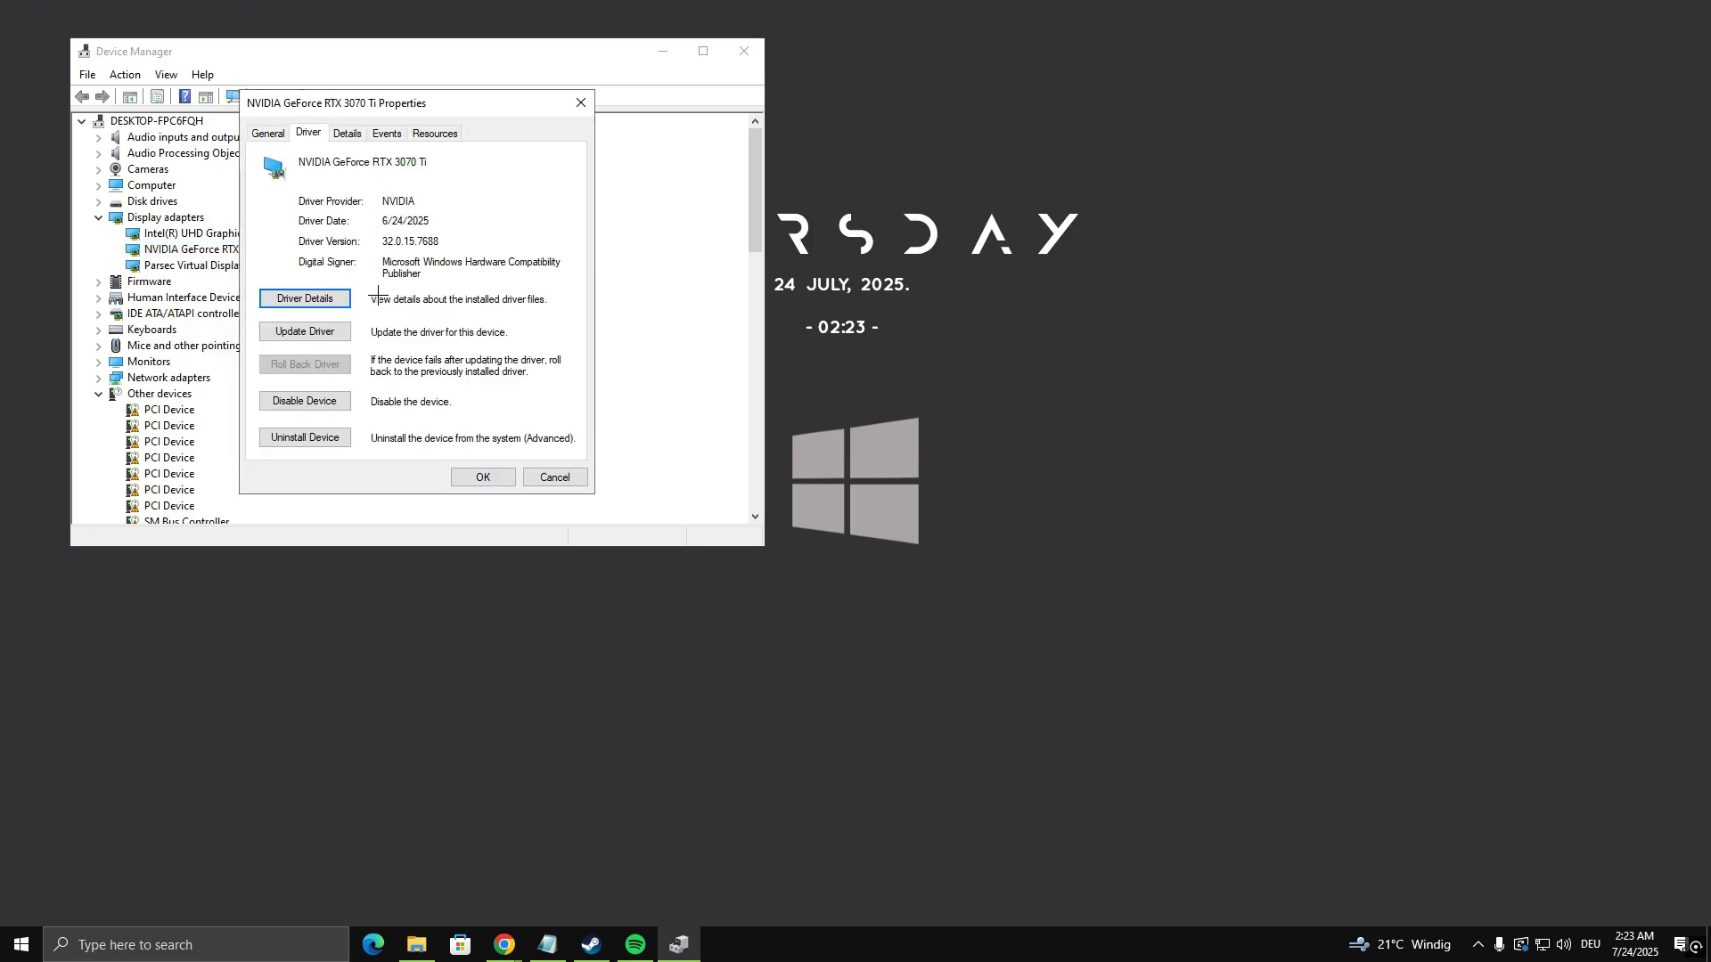
Step: Run an automatic driver update search for the NVIDIA graphics card, and close Device Manager
click(305, 332)
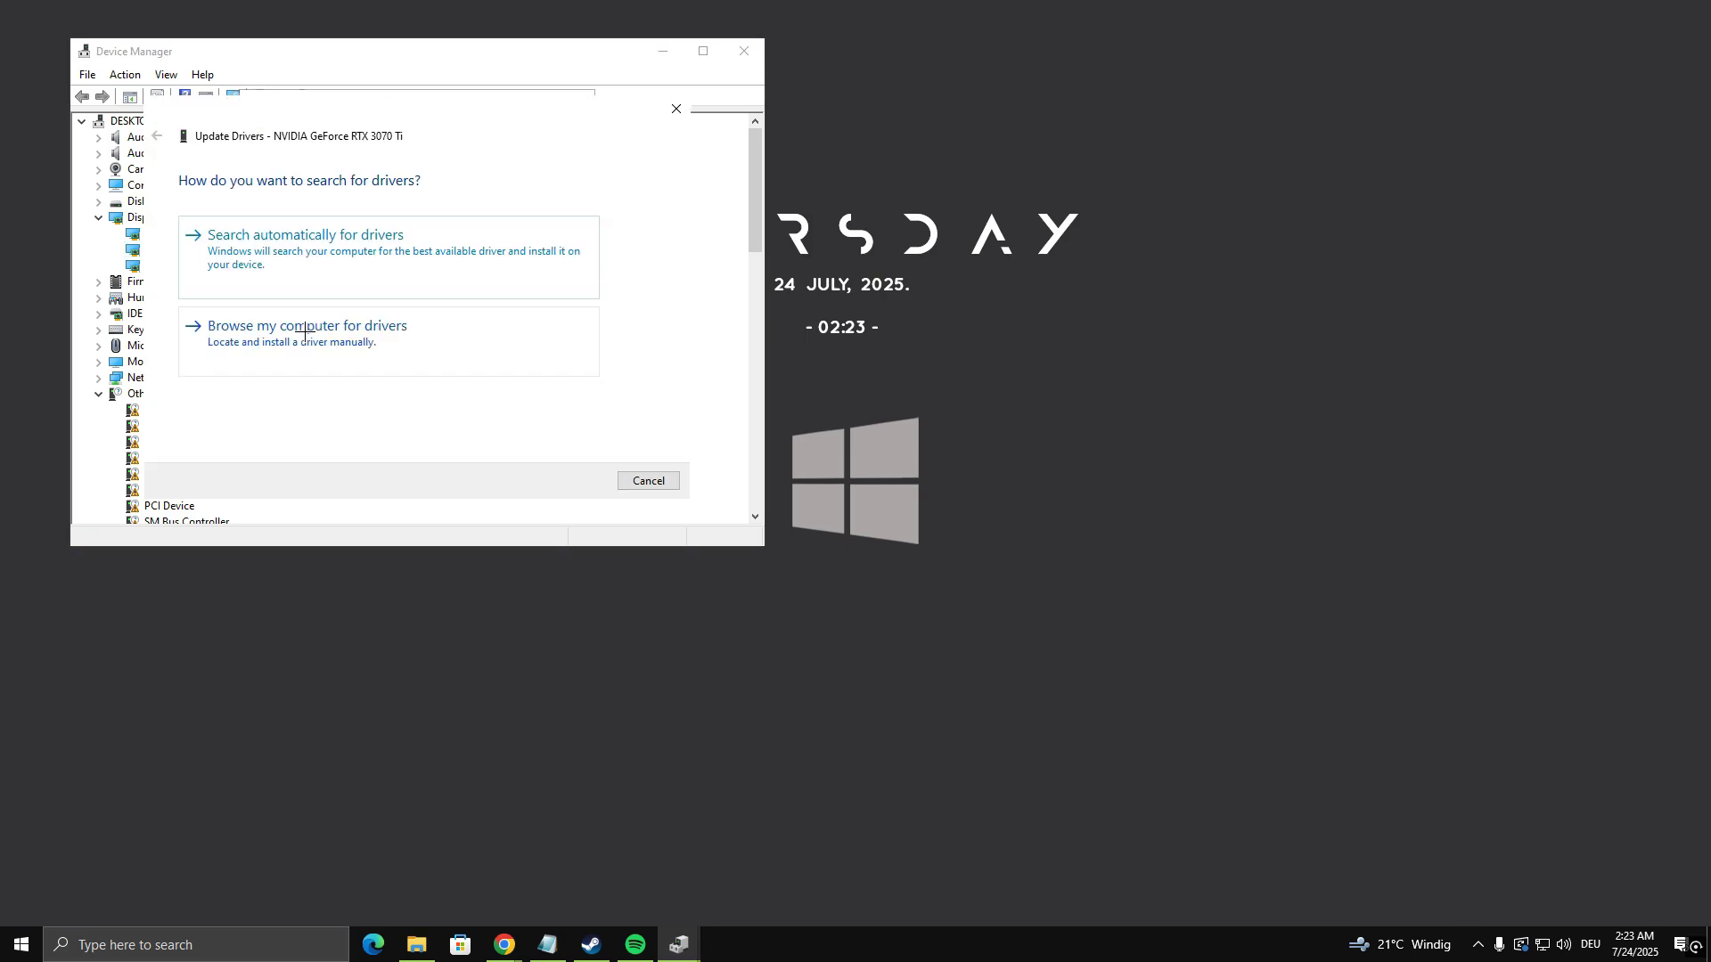
click(383, 249)
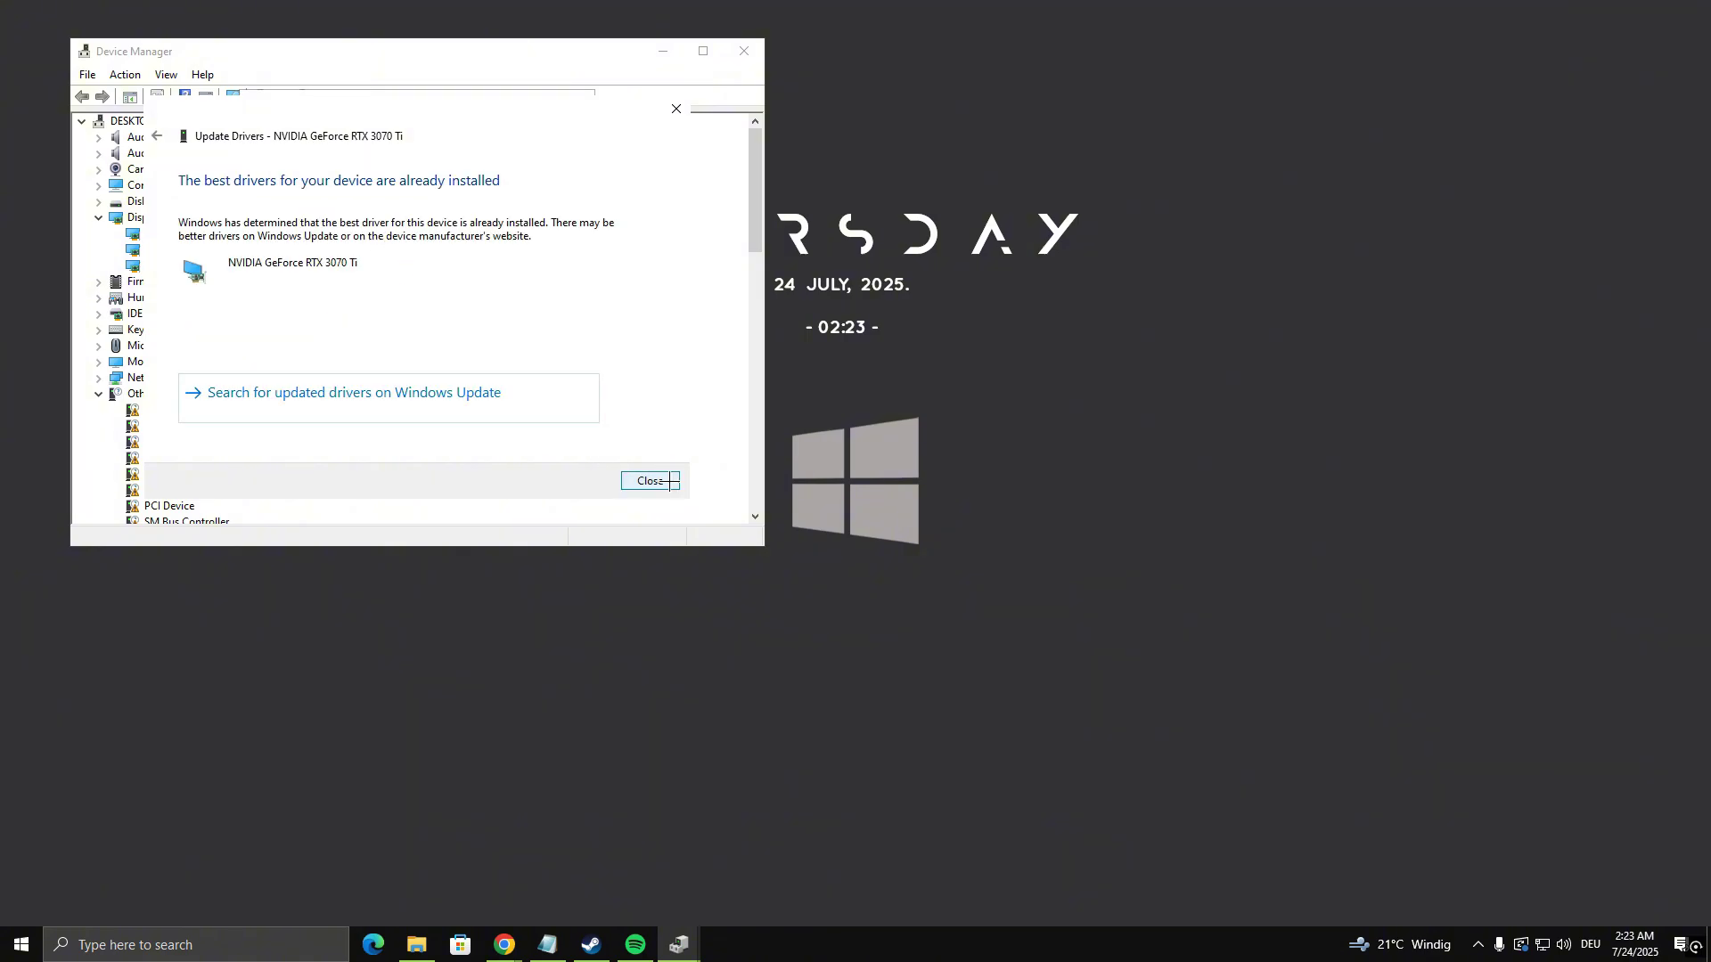
click(650, 481)
click(704, 87)
click(744, 51)
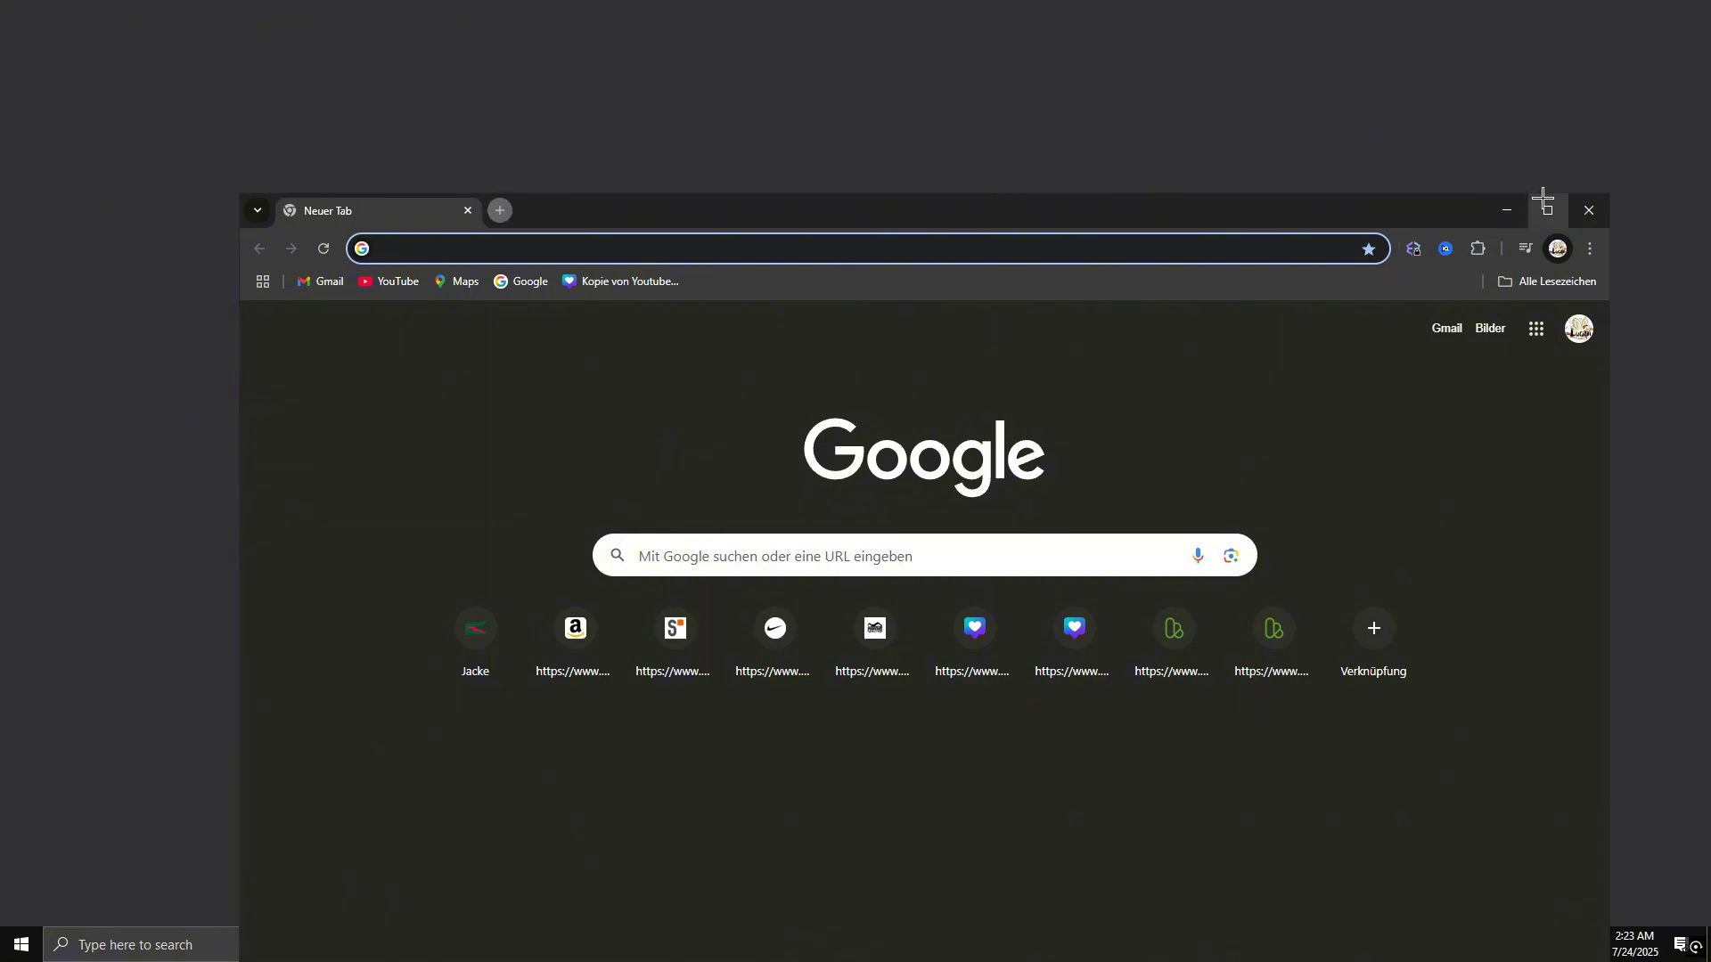
Step: Search the web in Chrome for "nvidia driver download" and open the English official NVIDIA drivers page at its manual driver search
click(1546, 198)
text(nvidia driver download)
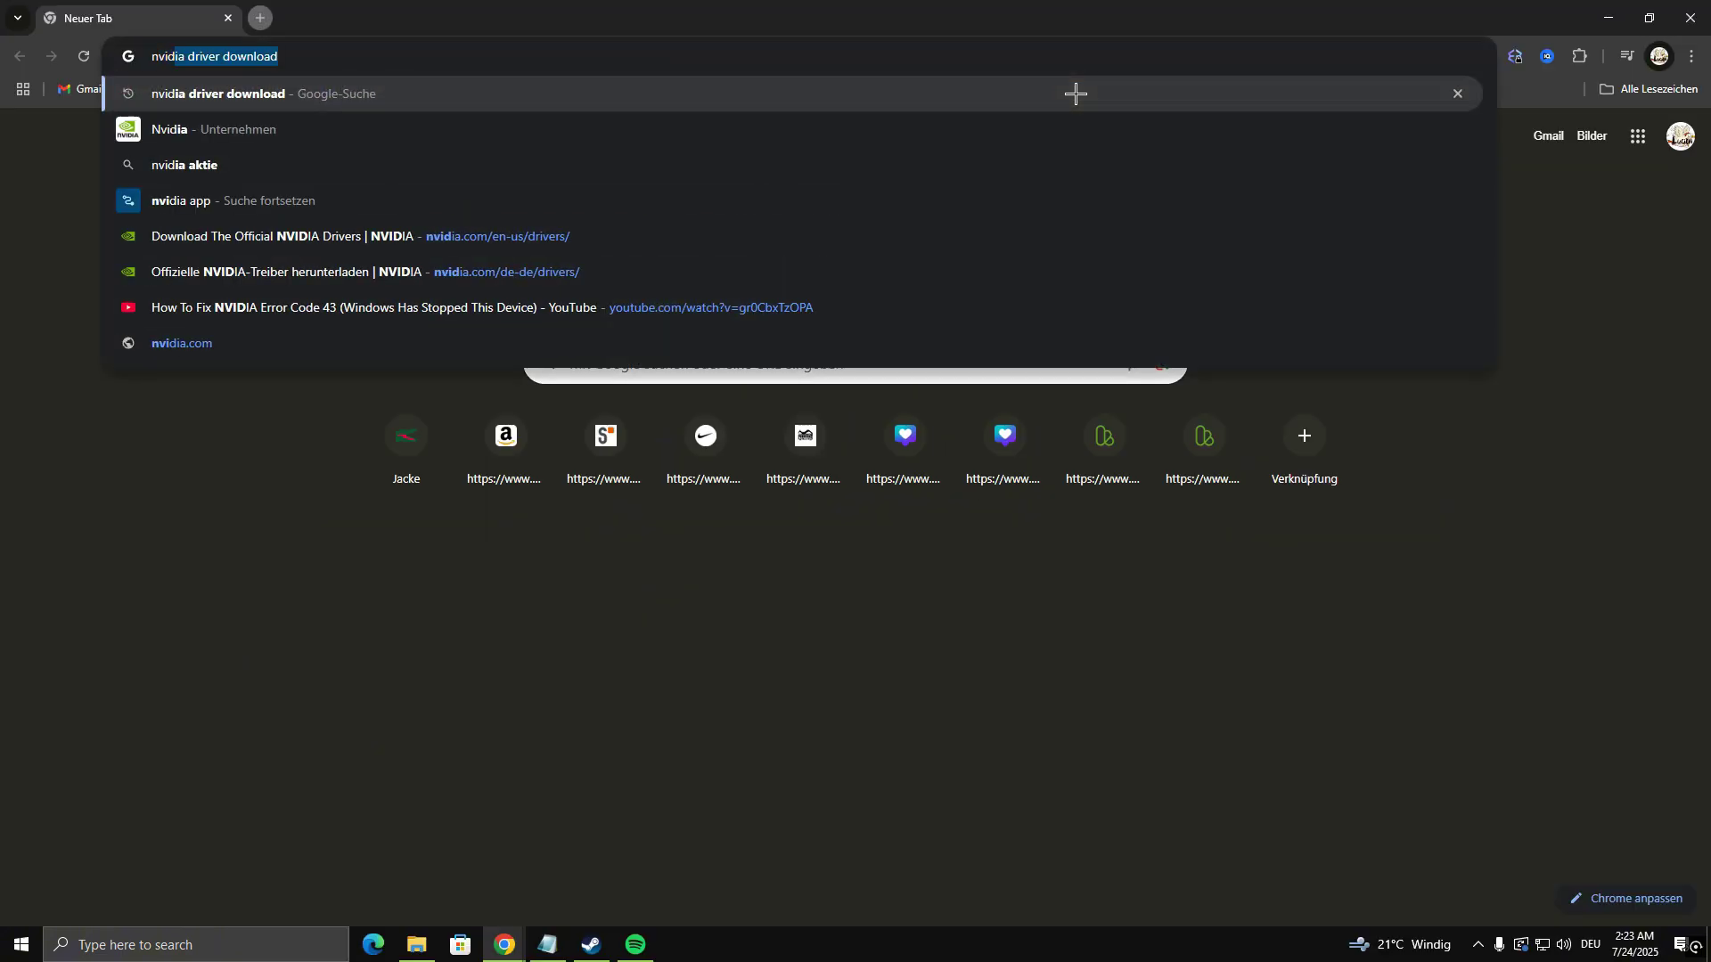
key(Return)
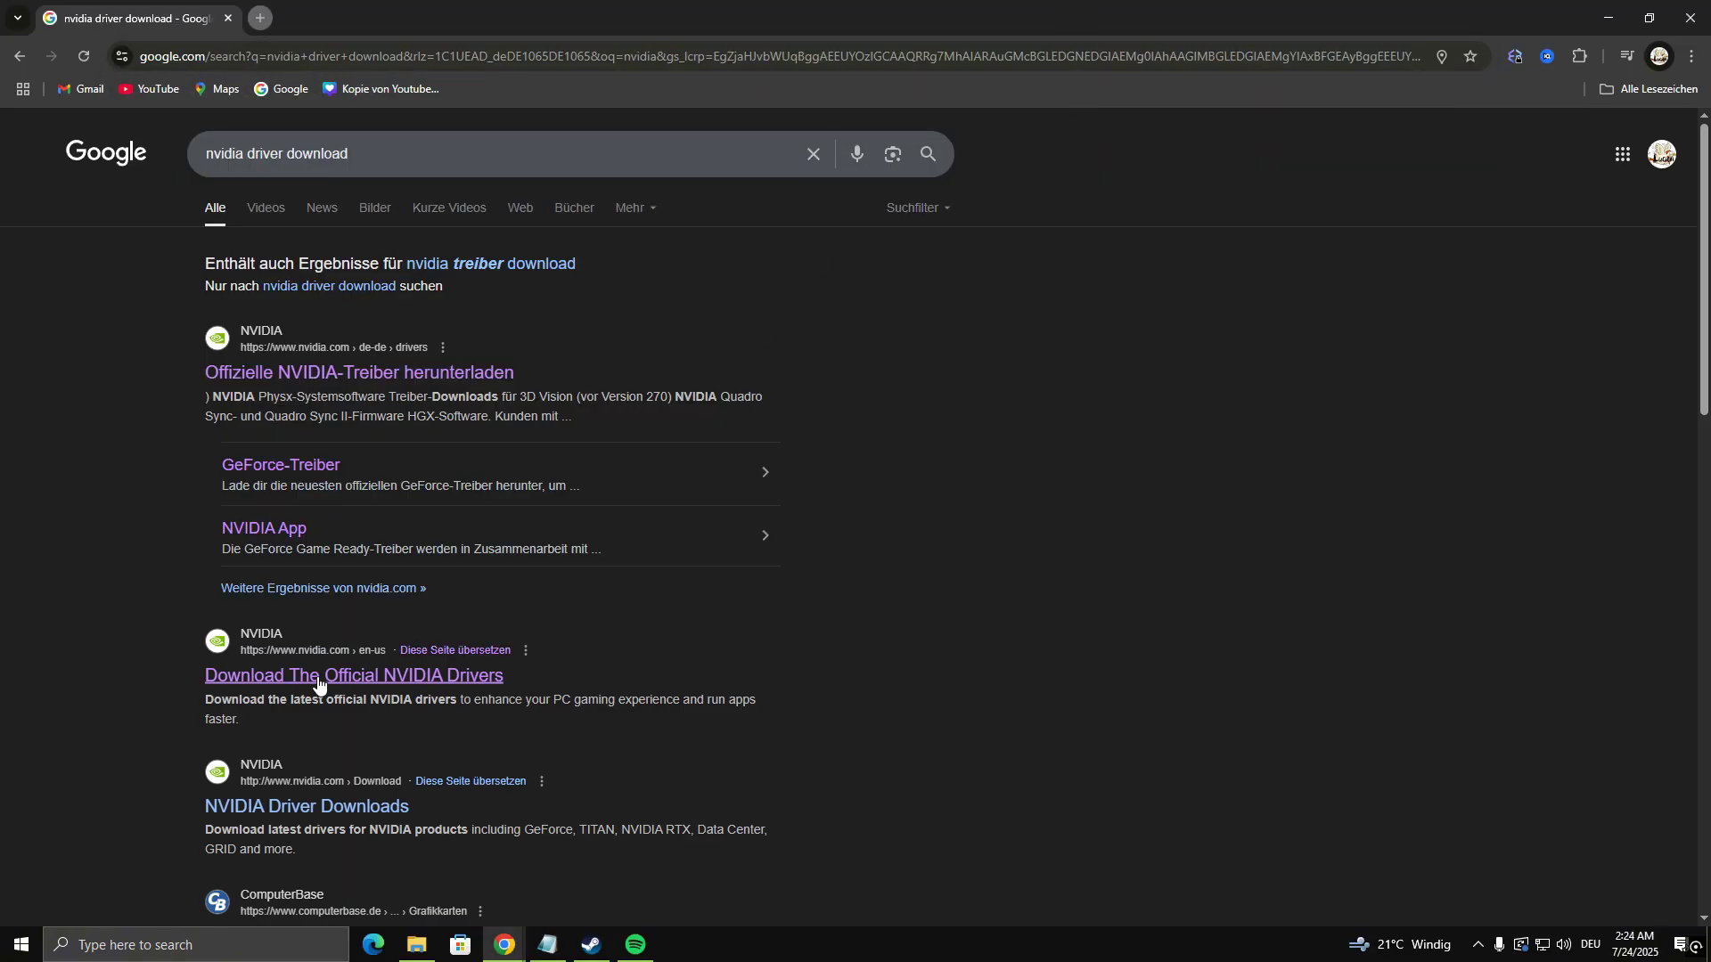
click(295, 677)
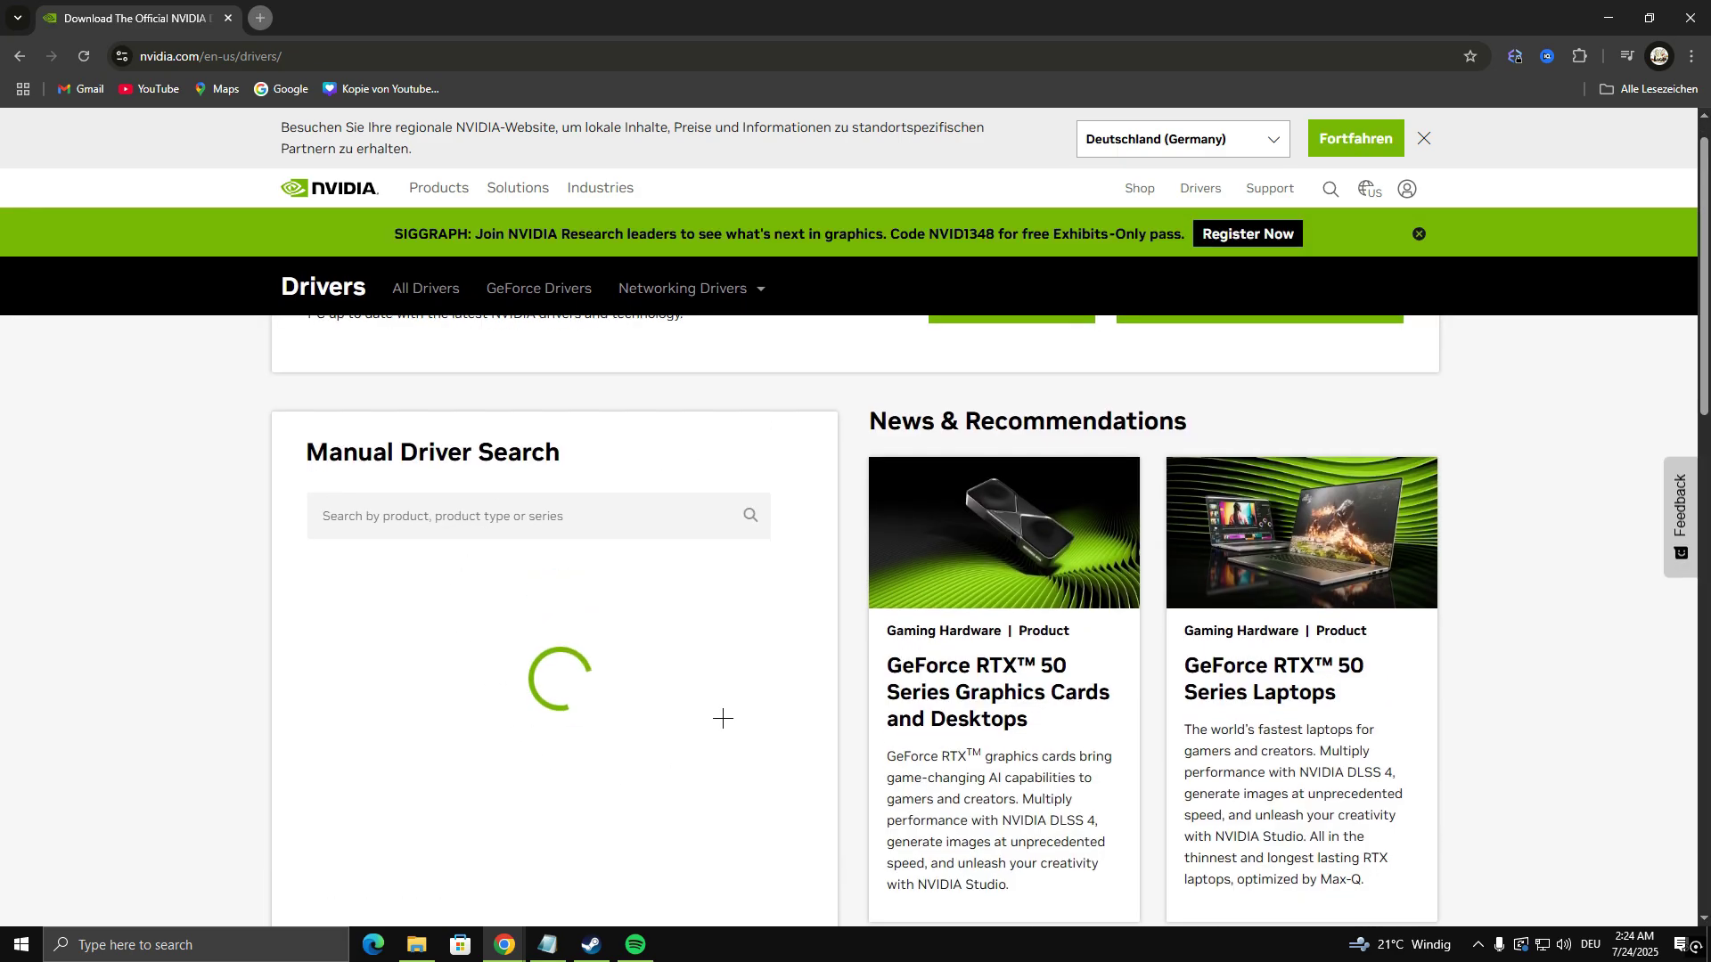
scroll(613, 581, down, 2)
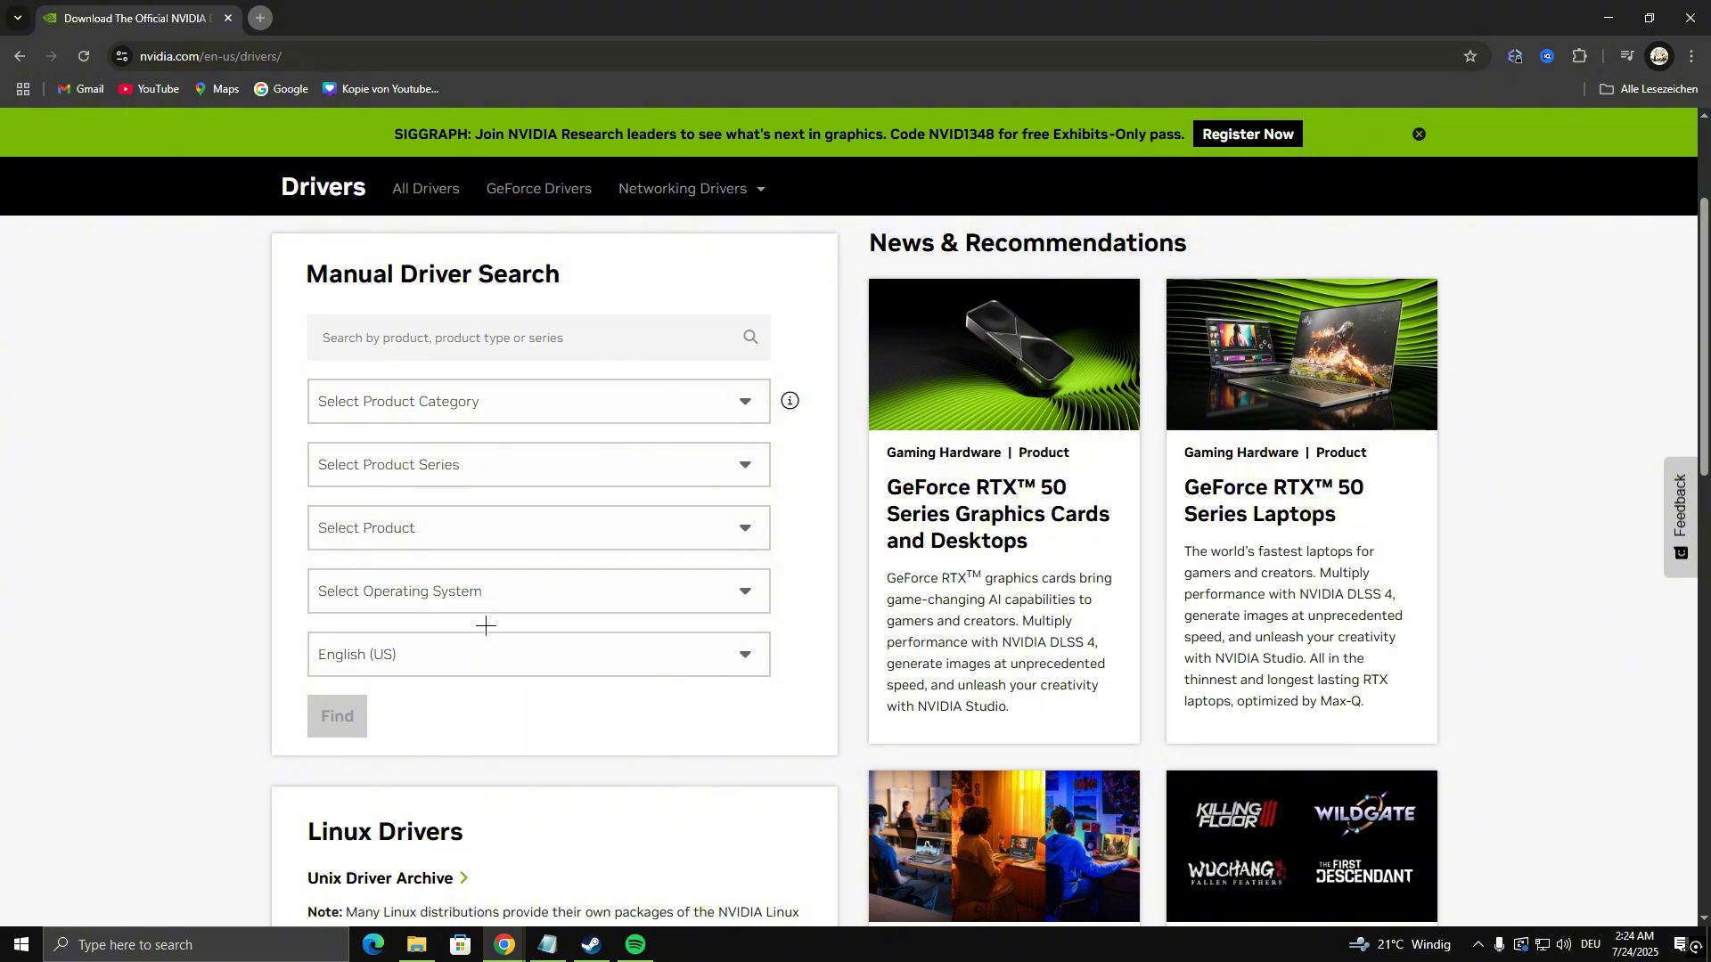
Step: Choose GeForce as the product category in the manual driver search, and close the browser
click(460, 411)
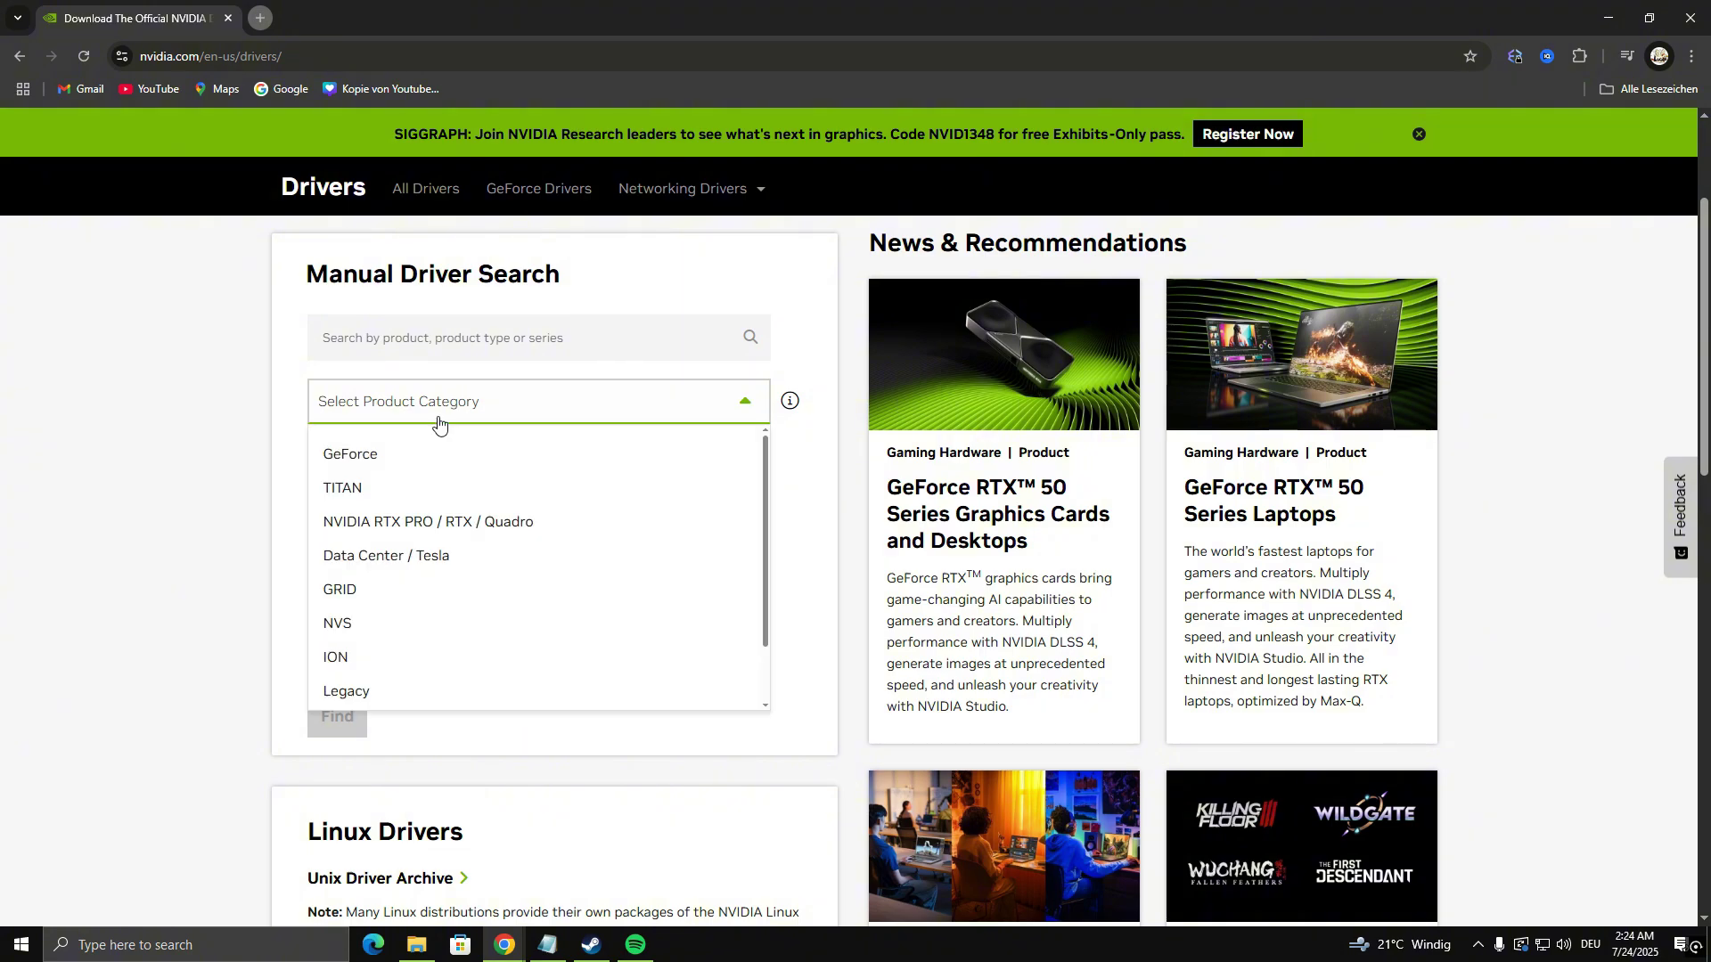
click(419, 450)
click(412, 463)
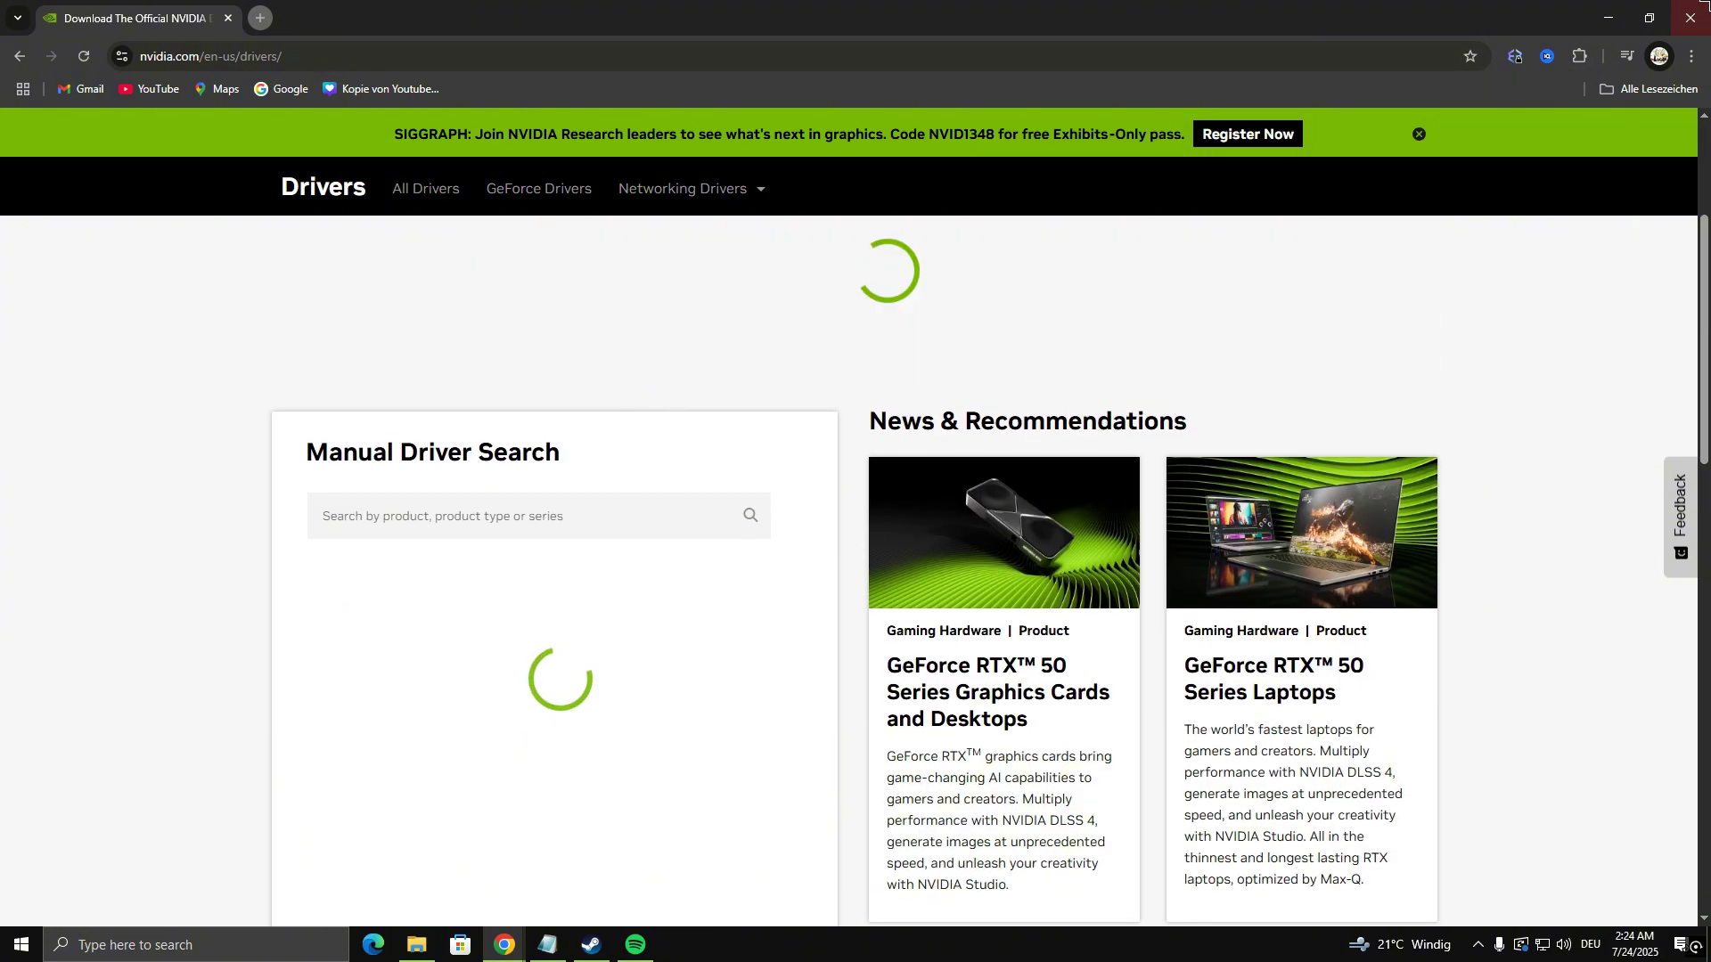
click(1691, 18)
Step: Check the available driver updates in the NVIDIA App, and close the app
click(211, 954)
text(nvidia)
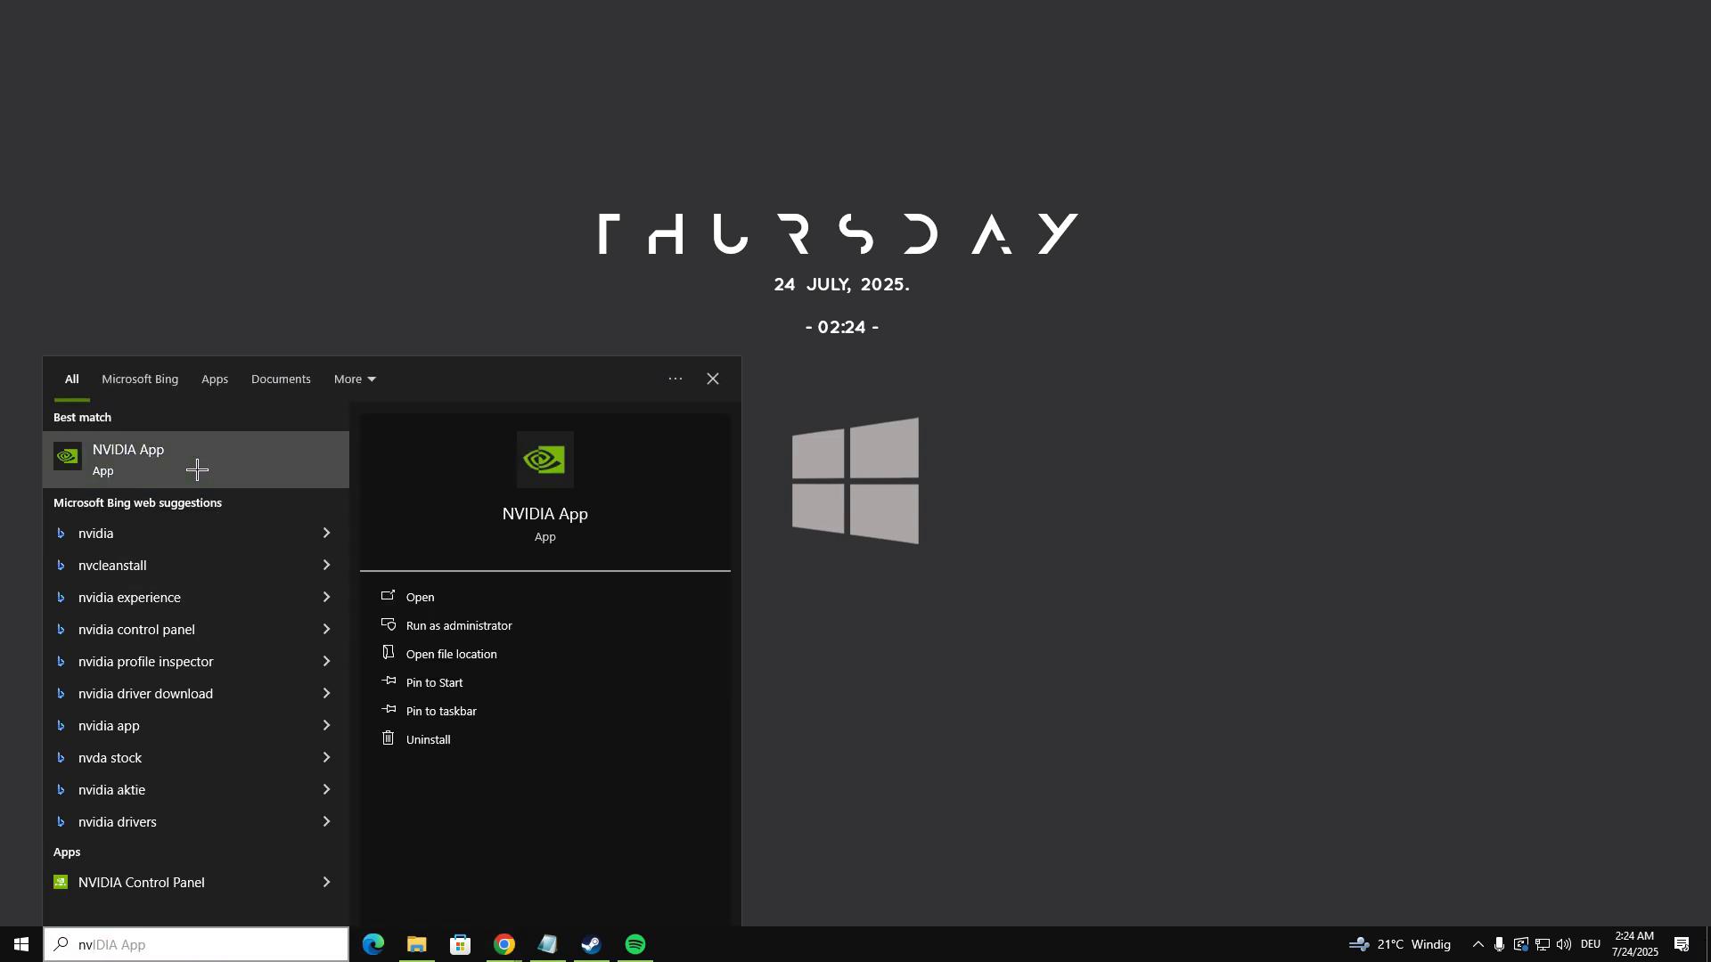
click(195, 466)
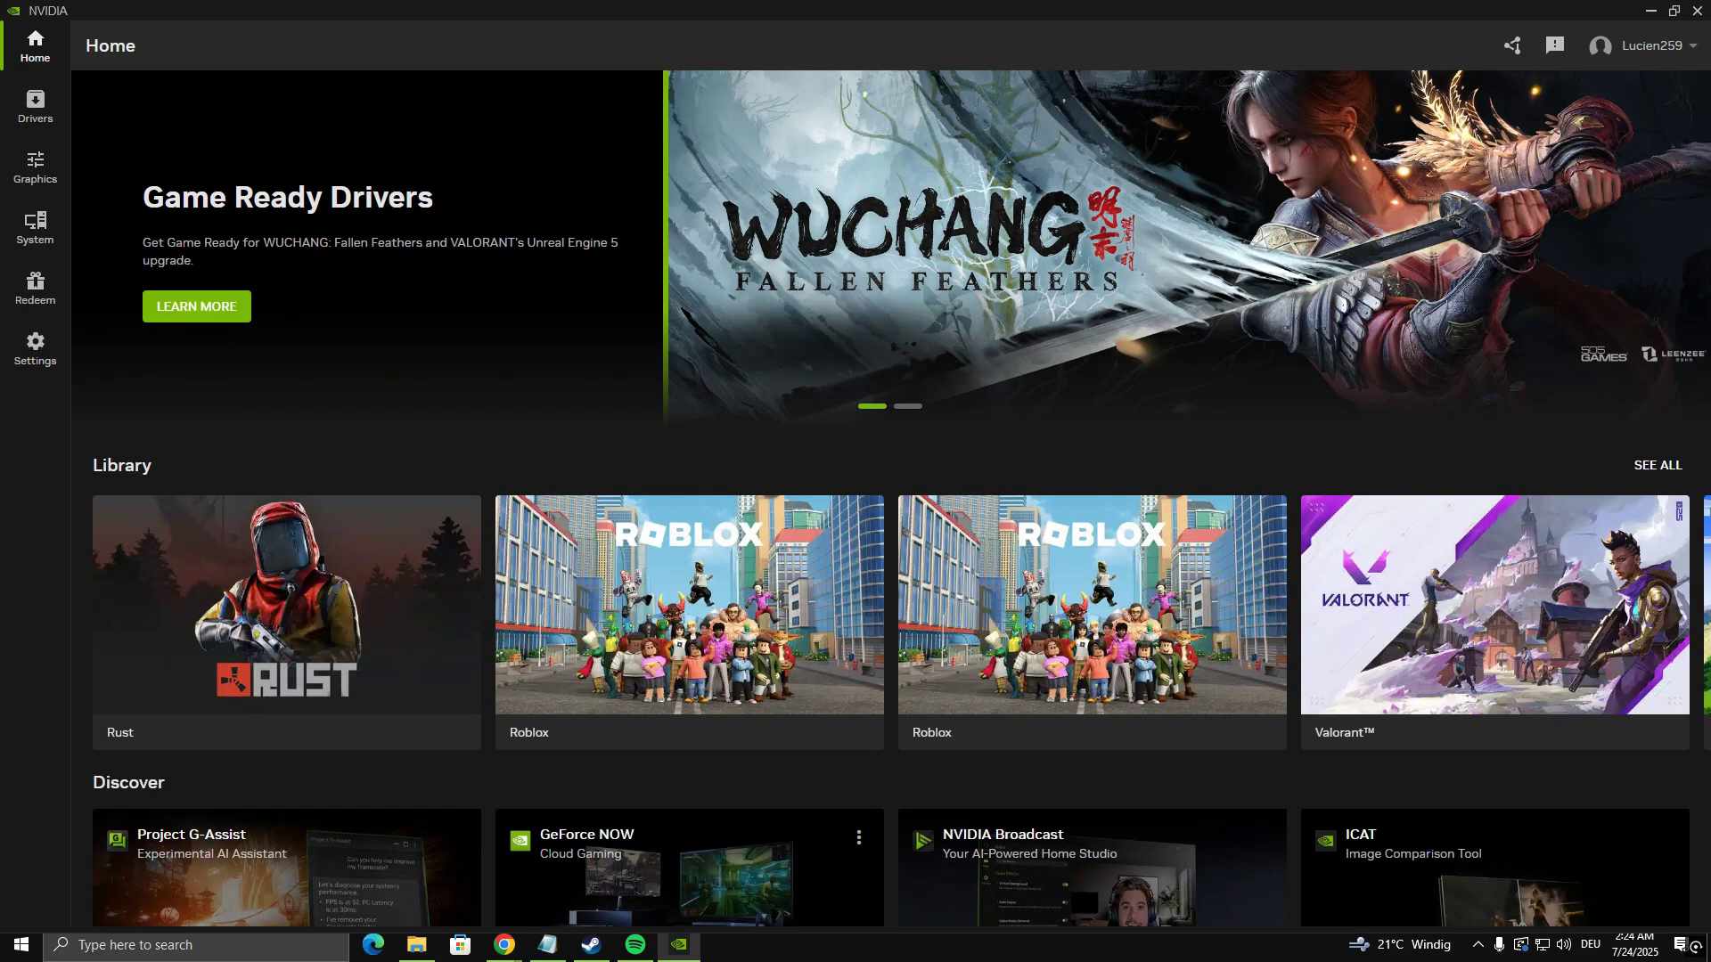
click(36, 107)
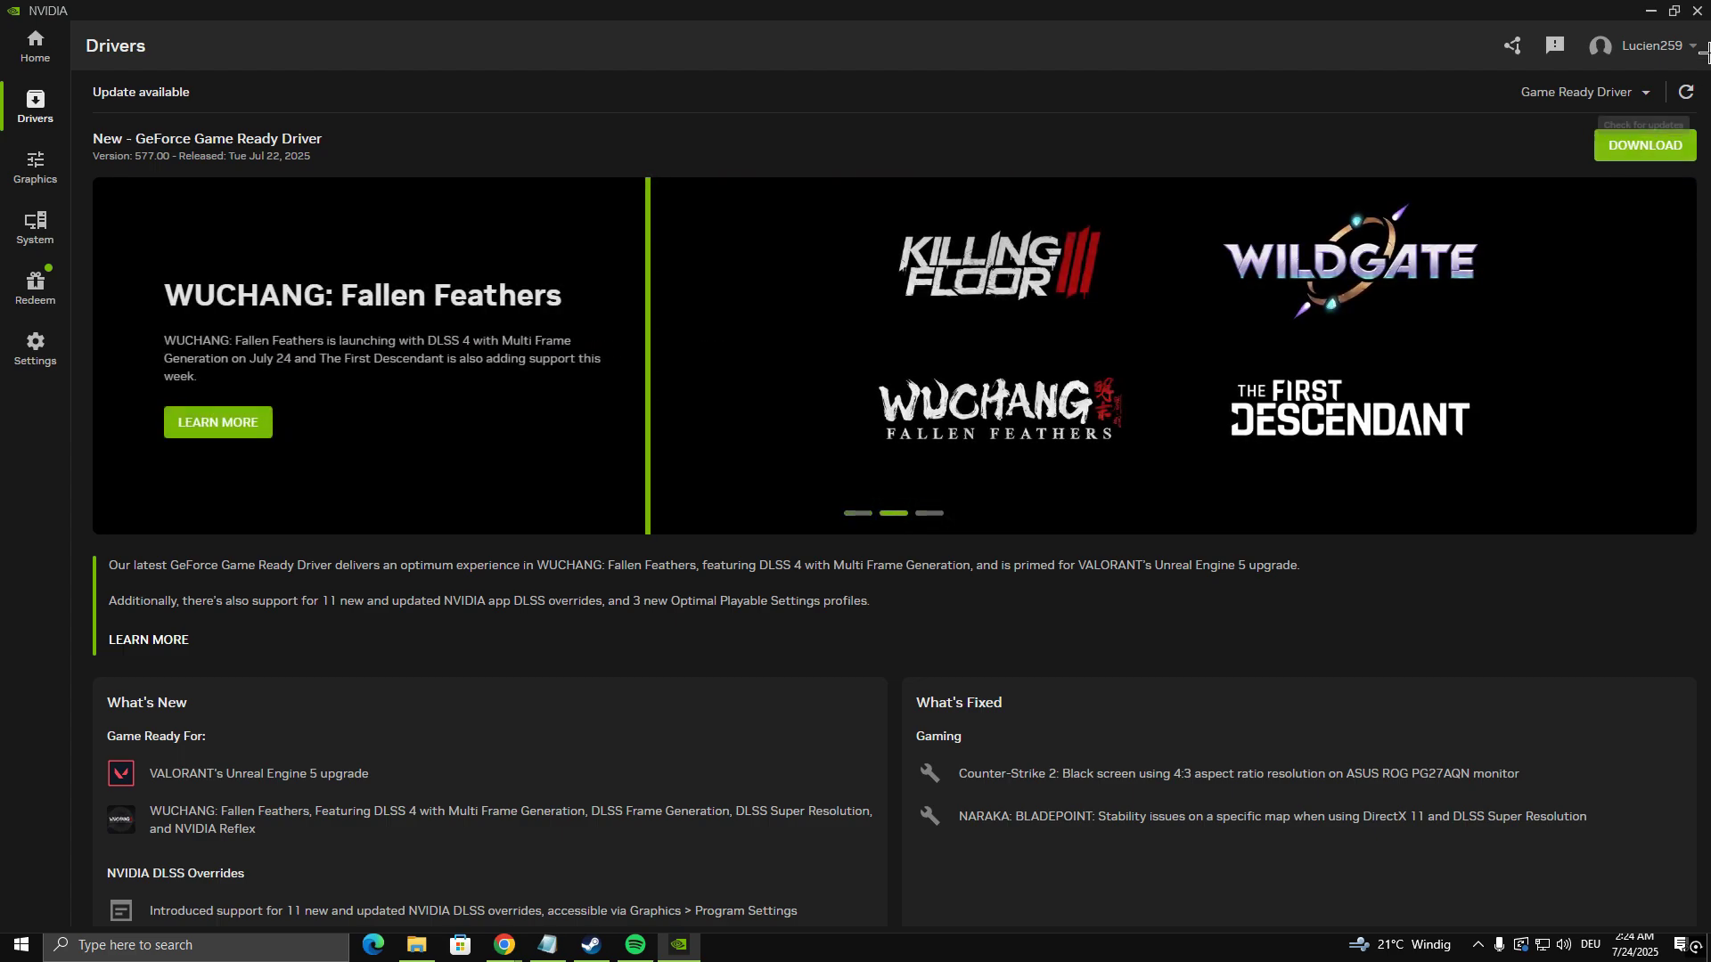
click(1700, 11)
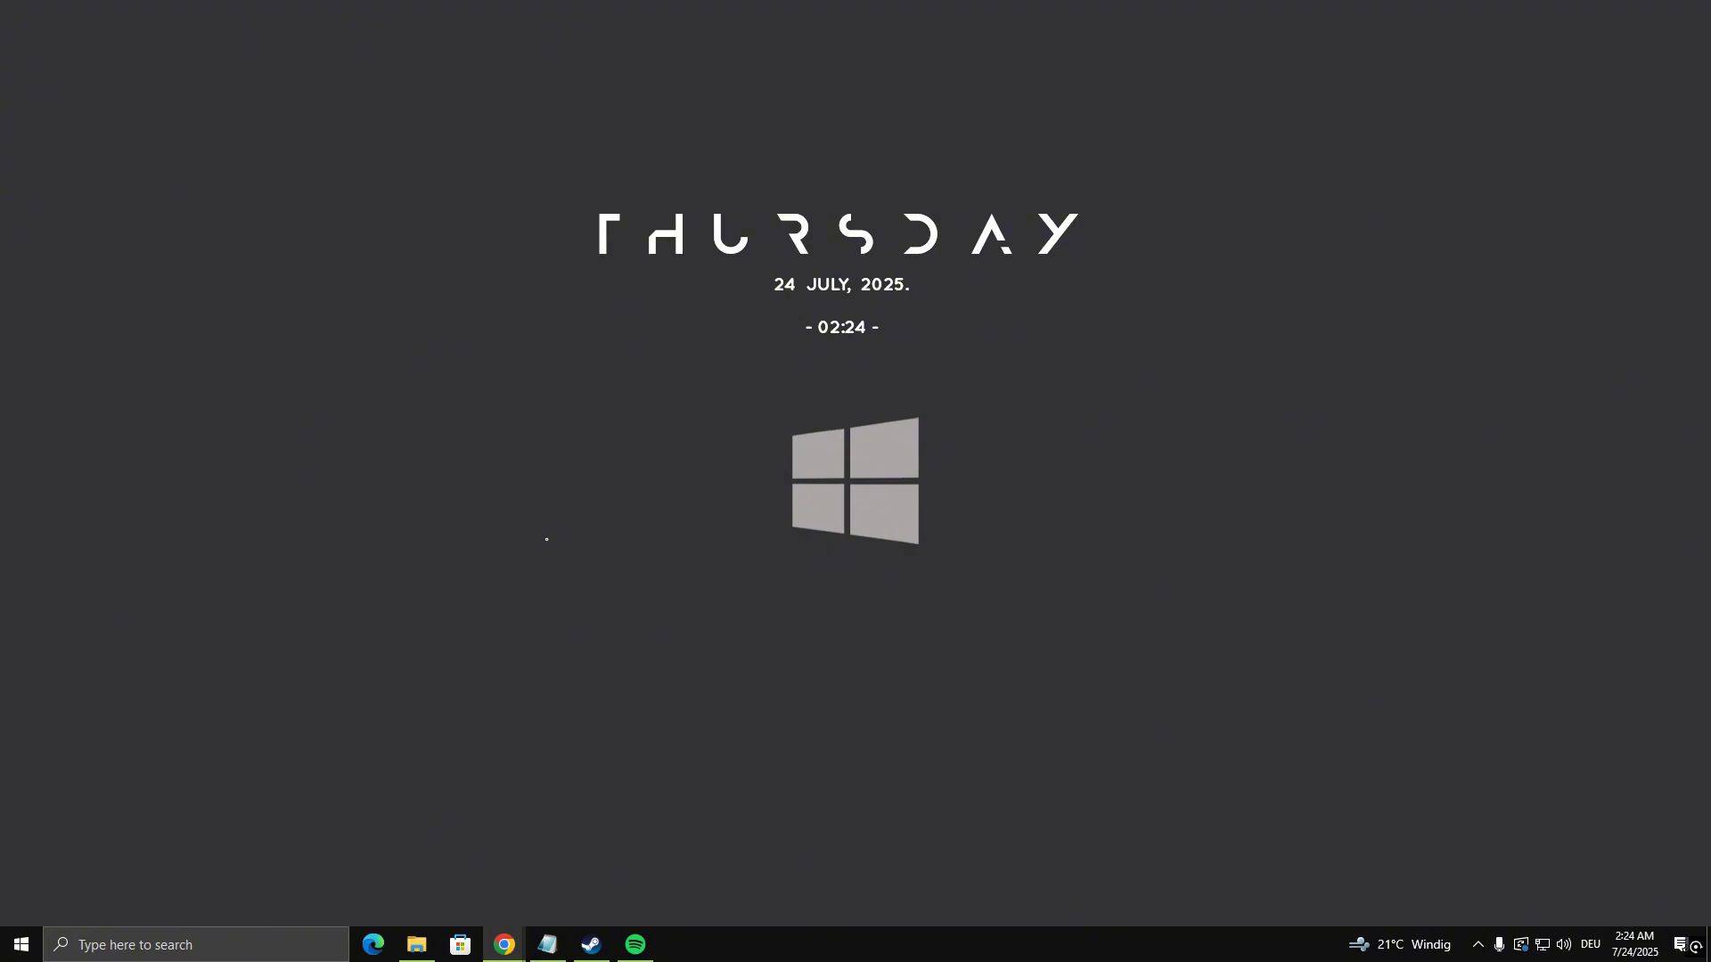
click(21, 945)
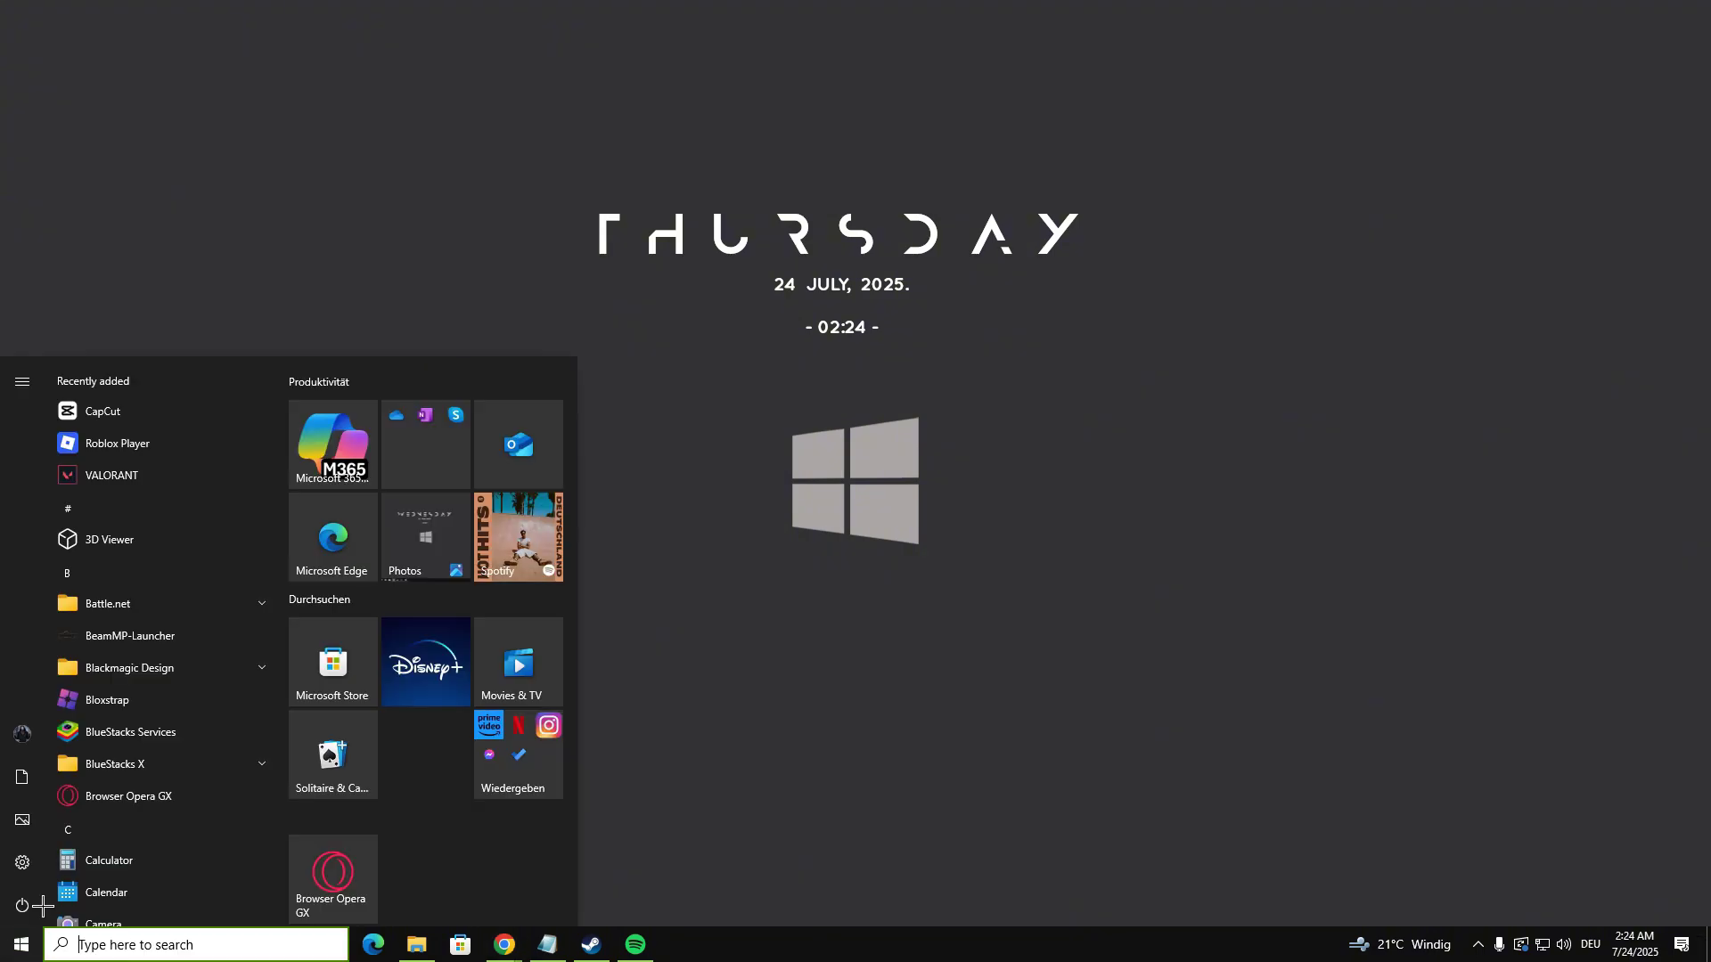
click(23, 906)
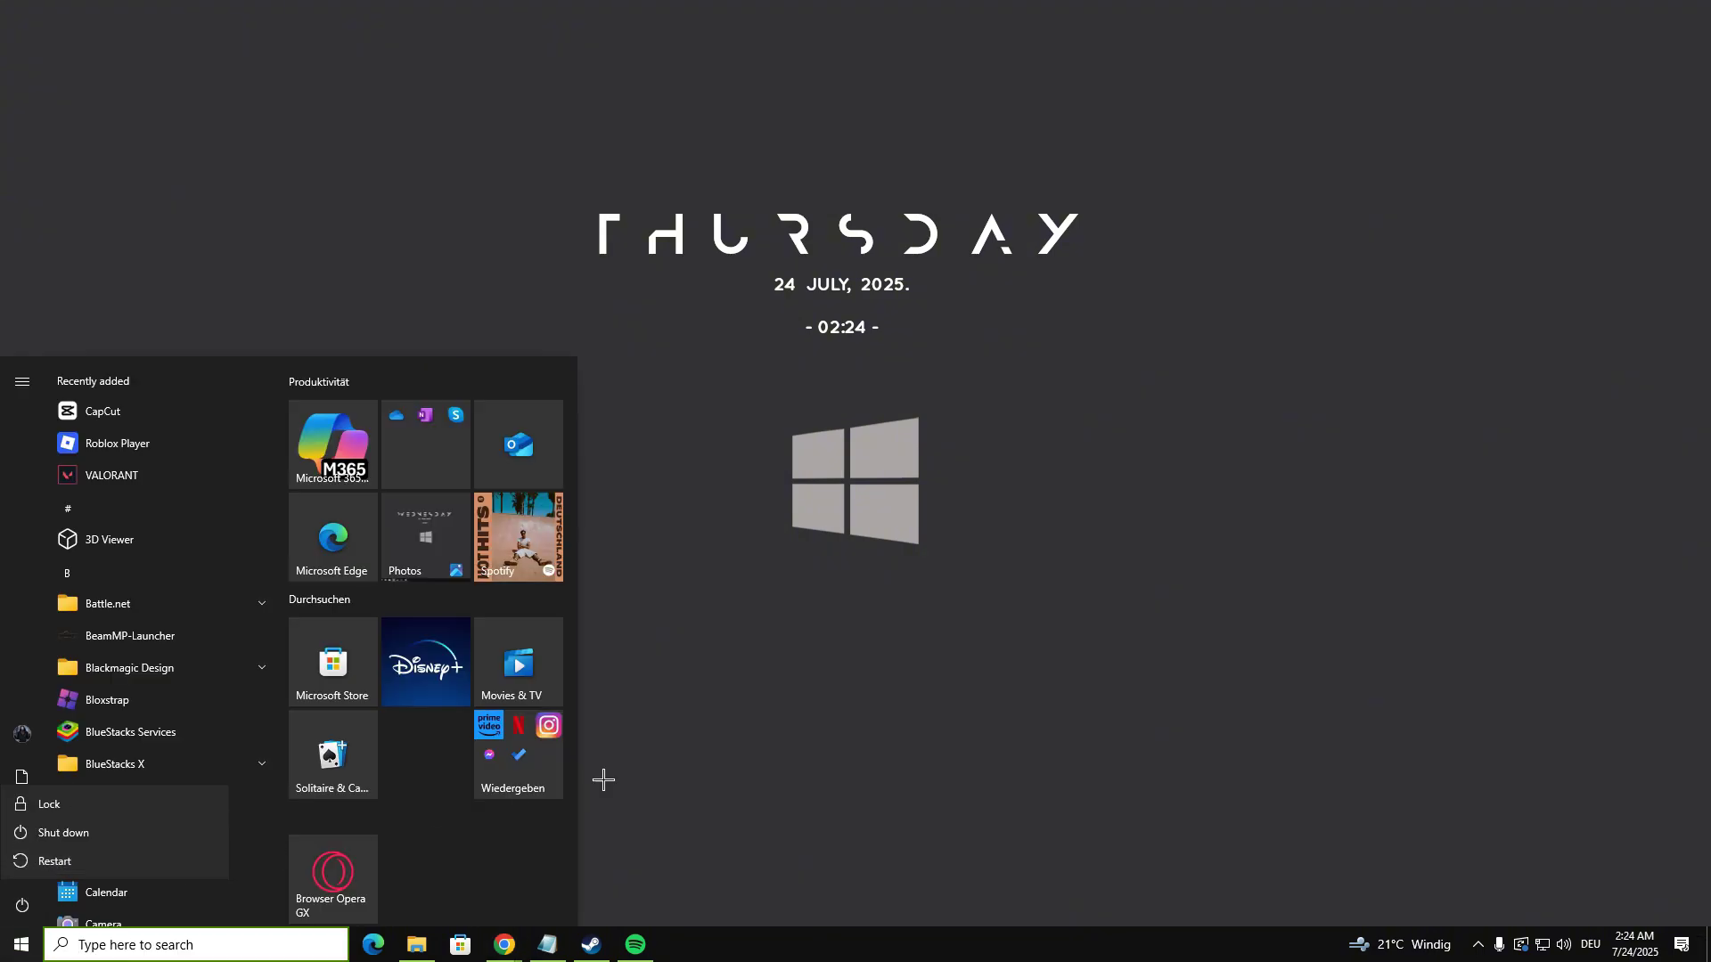
click(997, 446)
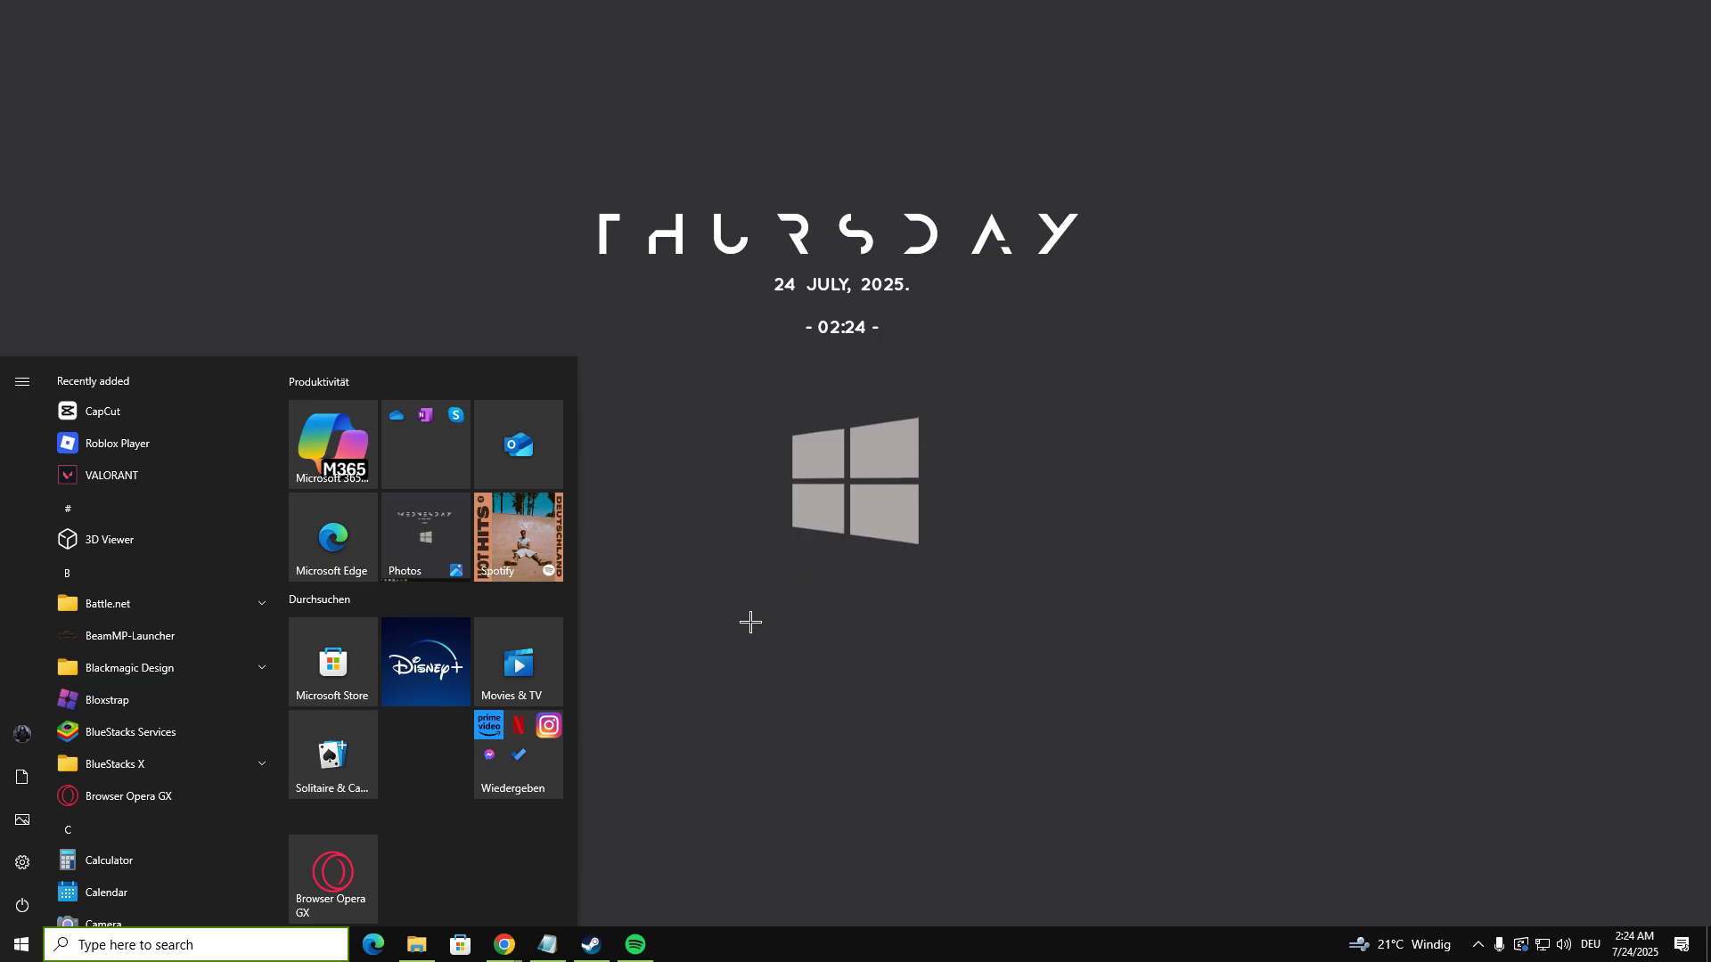
Step: Open the Windows Graphics settings and add the desktop app GAME.exe to the graphics performance preference list
click(238, 950)
text(grap)
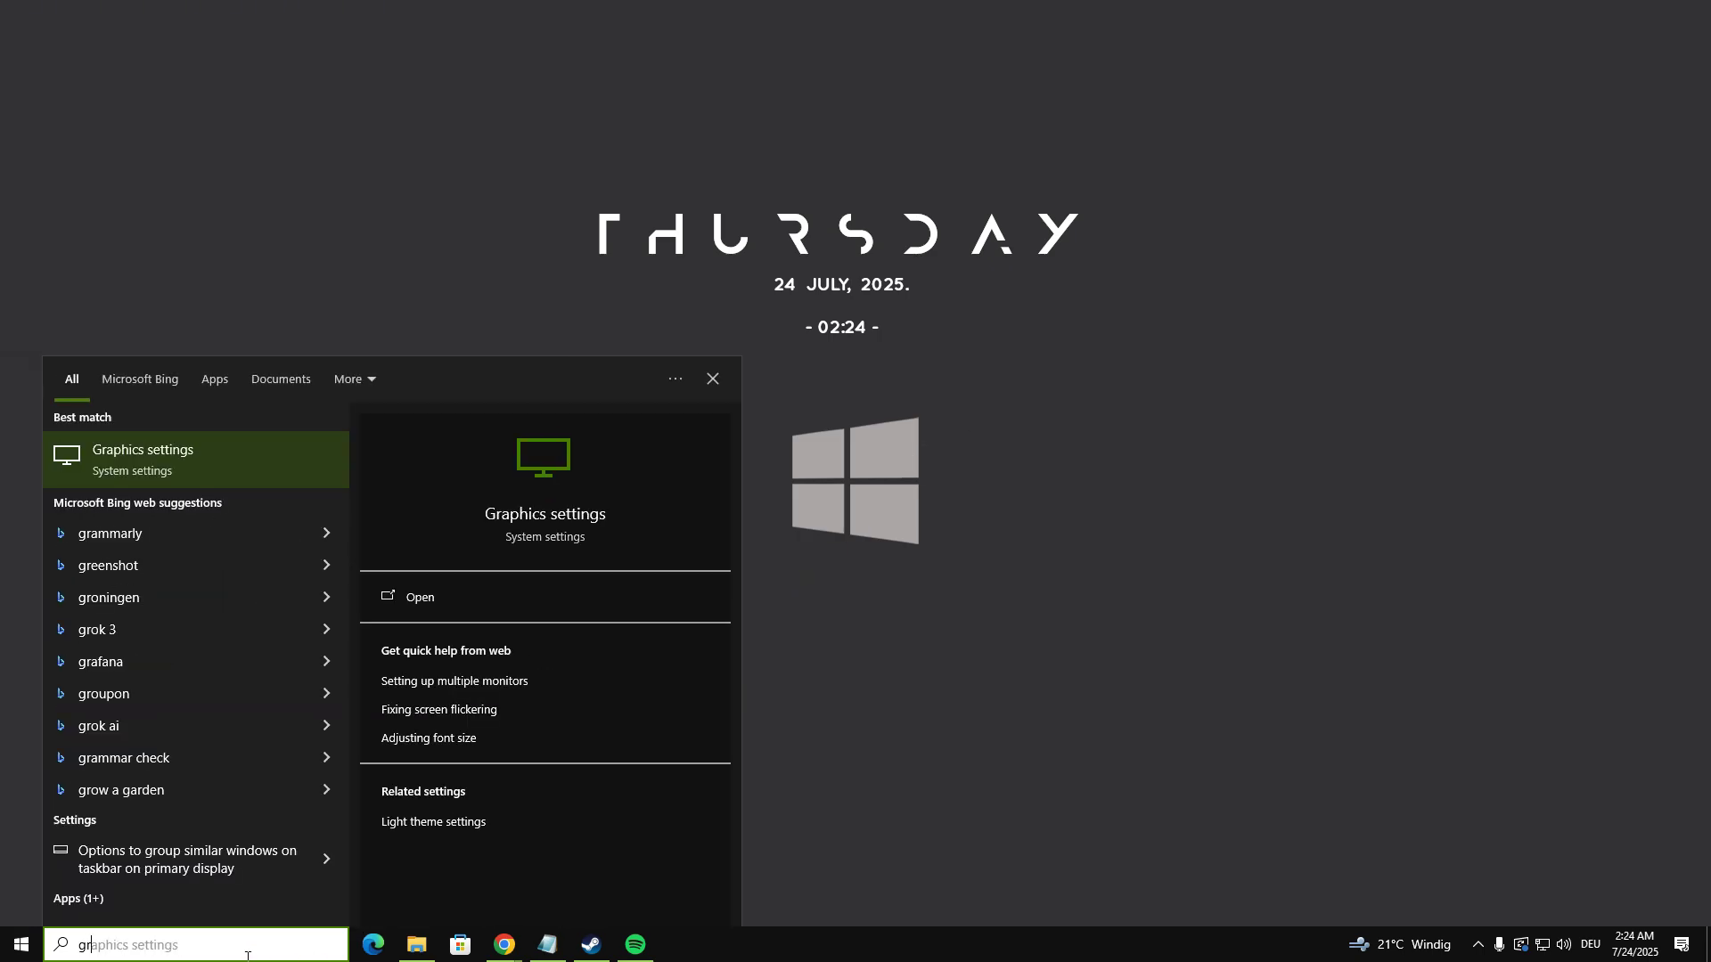
click(249, 467)
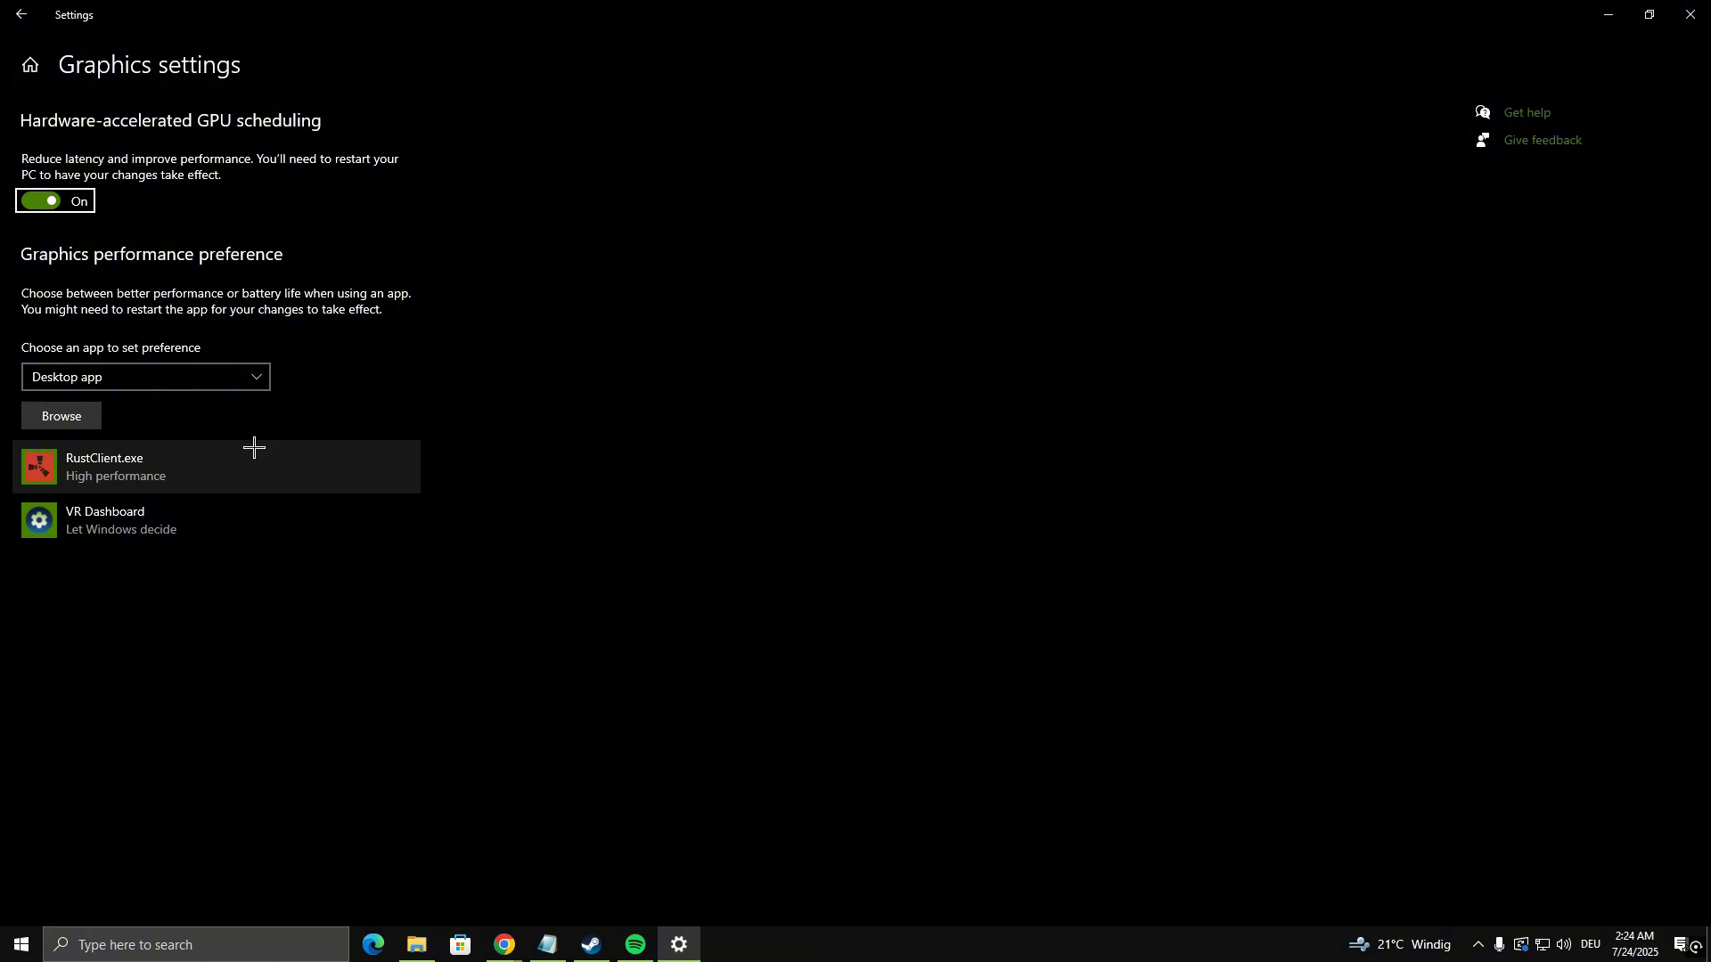
click(61, 416)
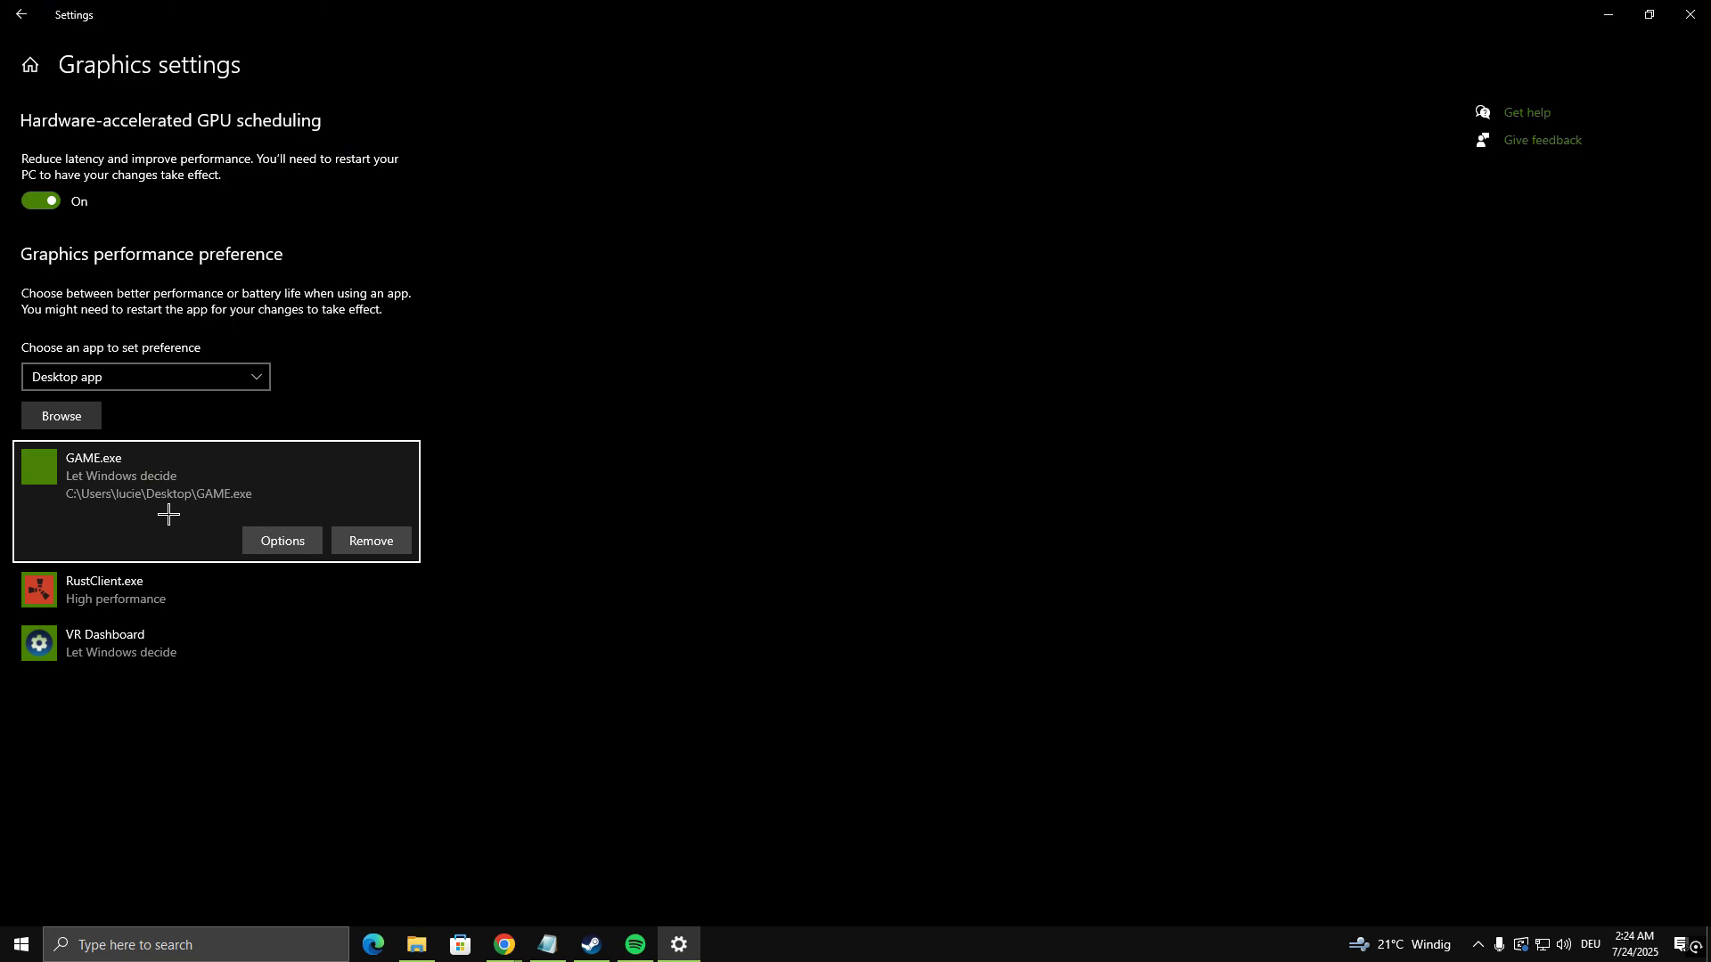
Step: Set the graphics preference of GAME.exe to High performance, save it, and close Settings
click(279, 534)
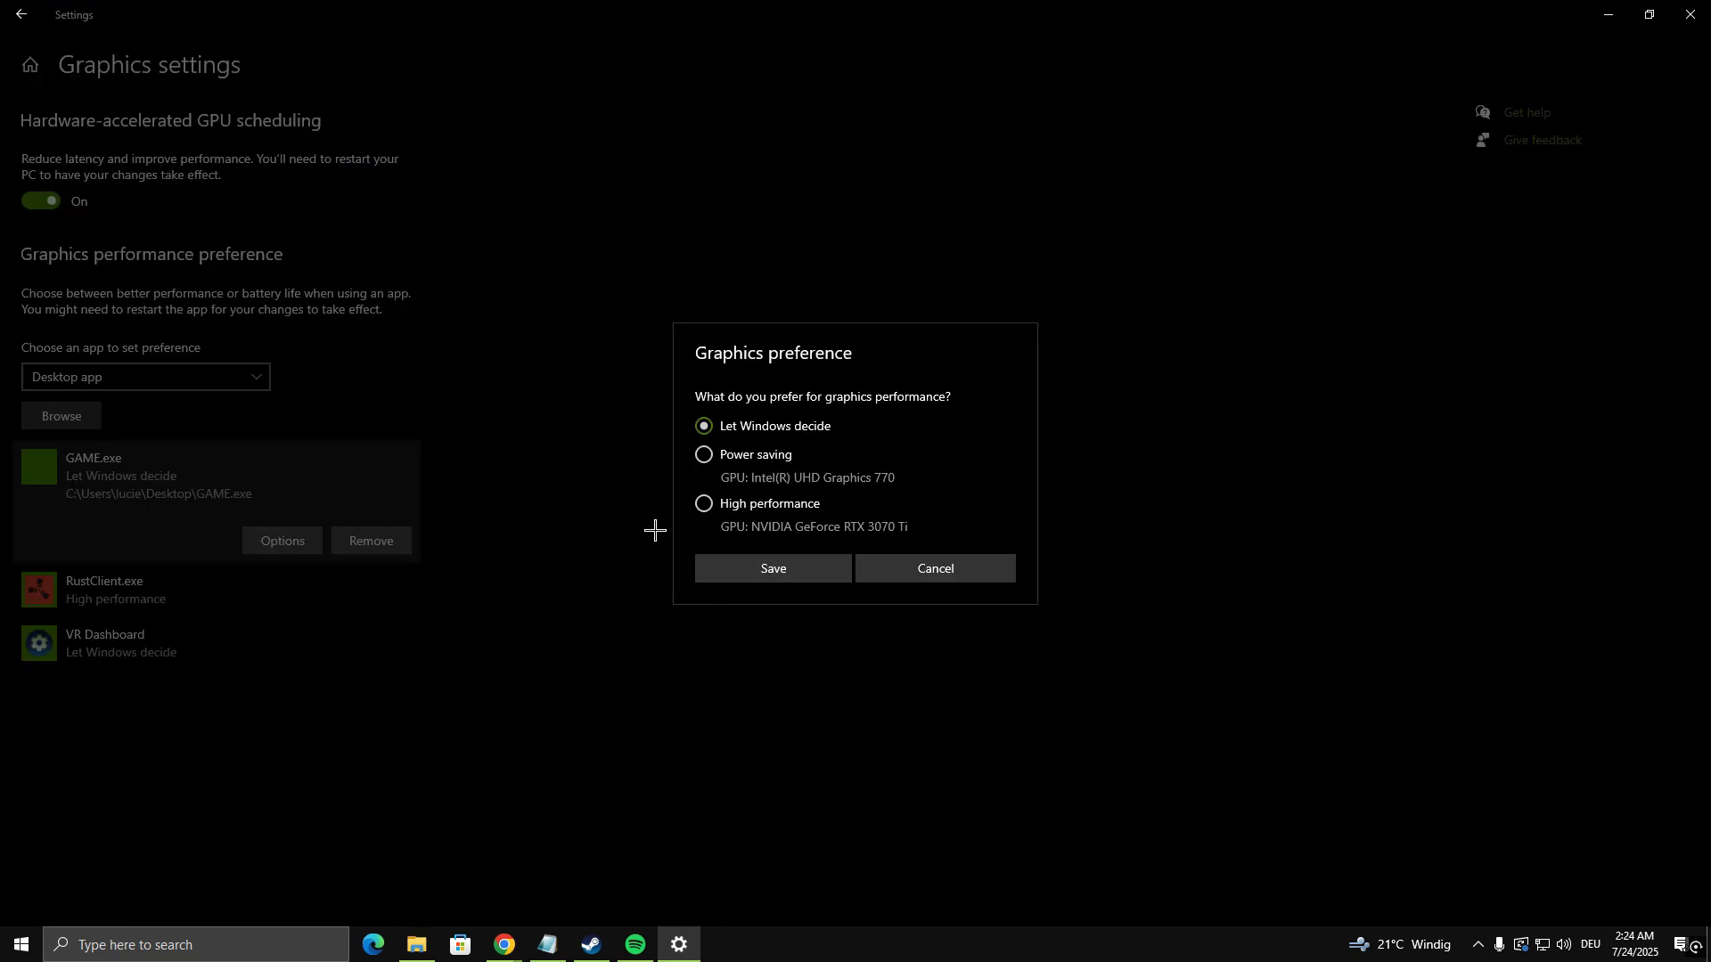
click(709, 504)
click(775, 568)
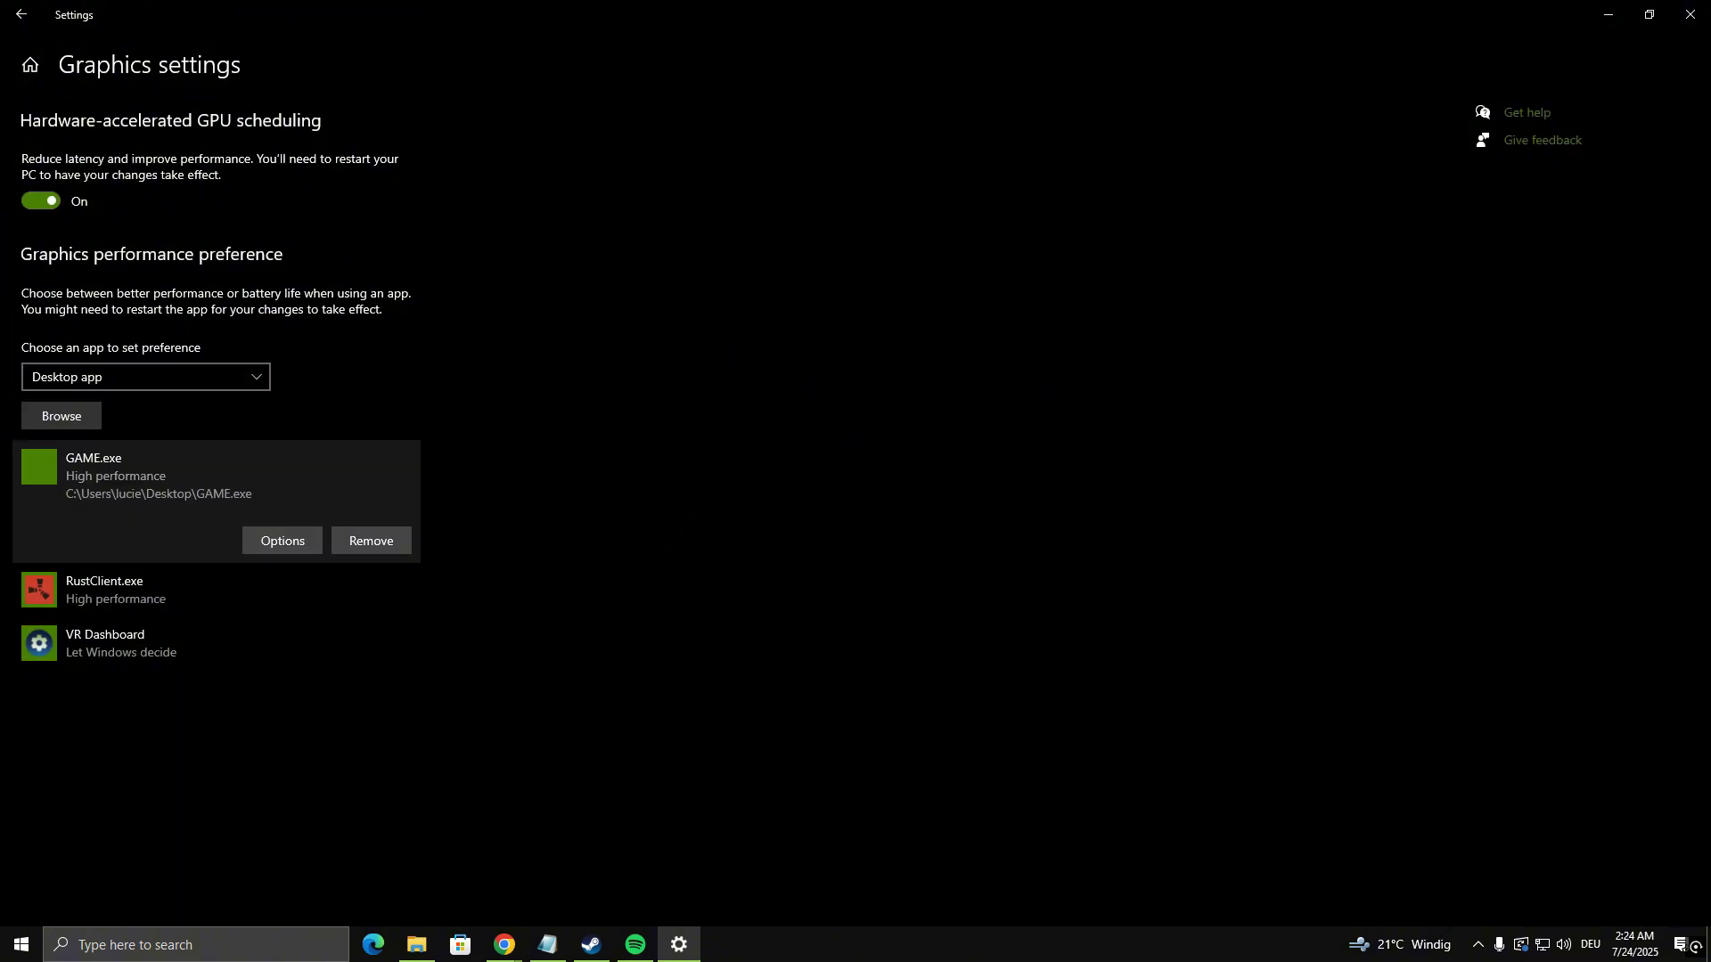
key(alt+Tab)
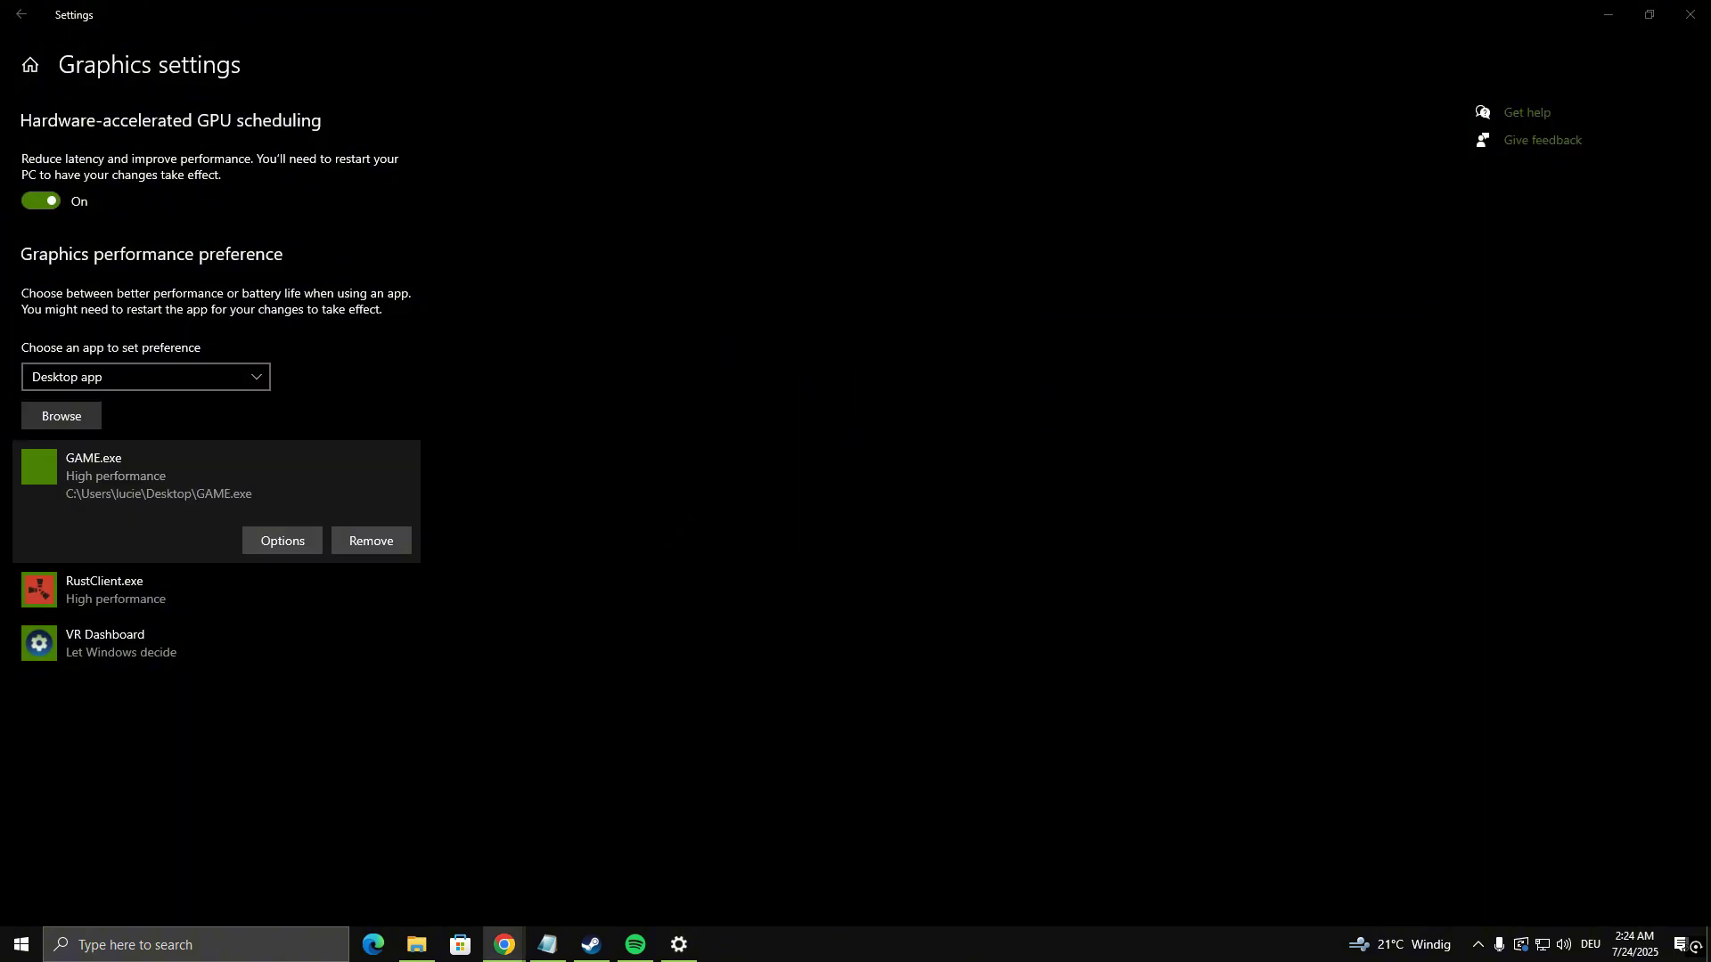
click(1689, 15)
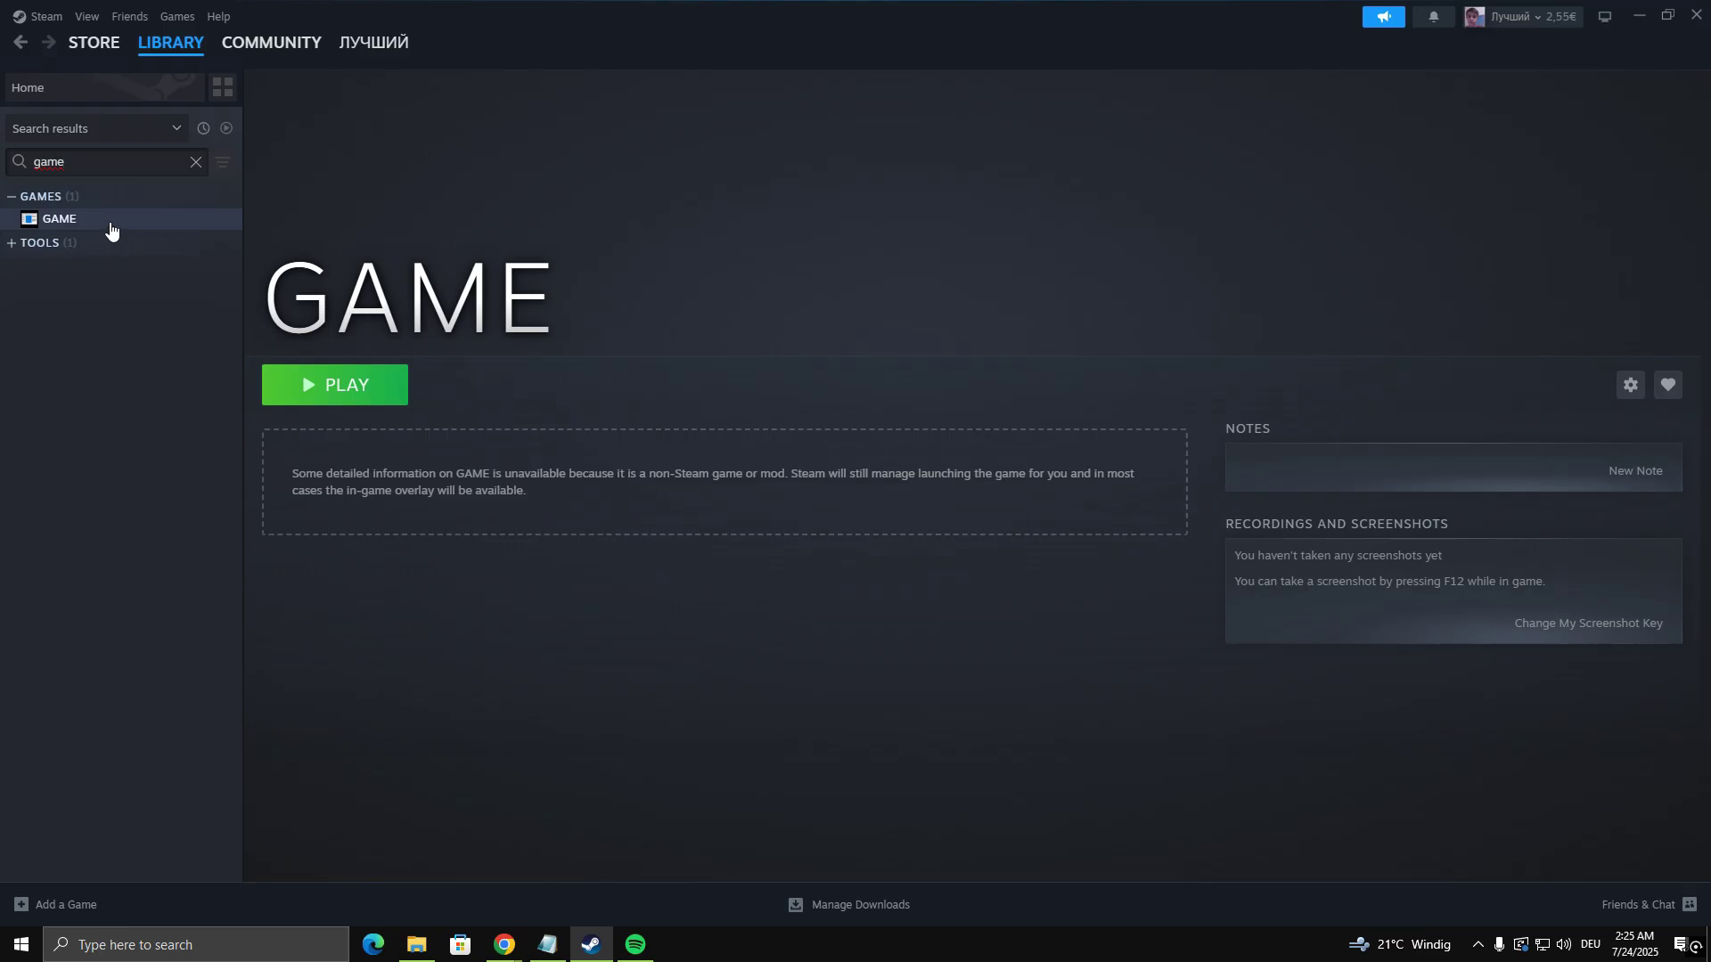
Step: View the game's installed files properties in the Steam library and open its installation folder
click(79, 169)
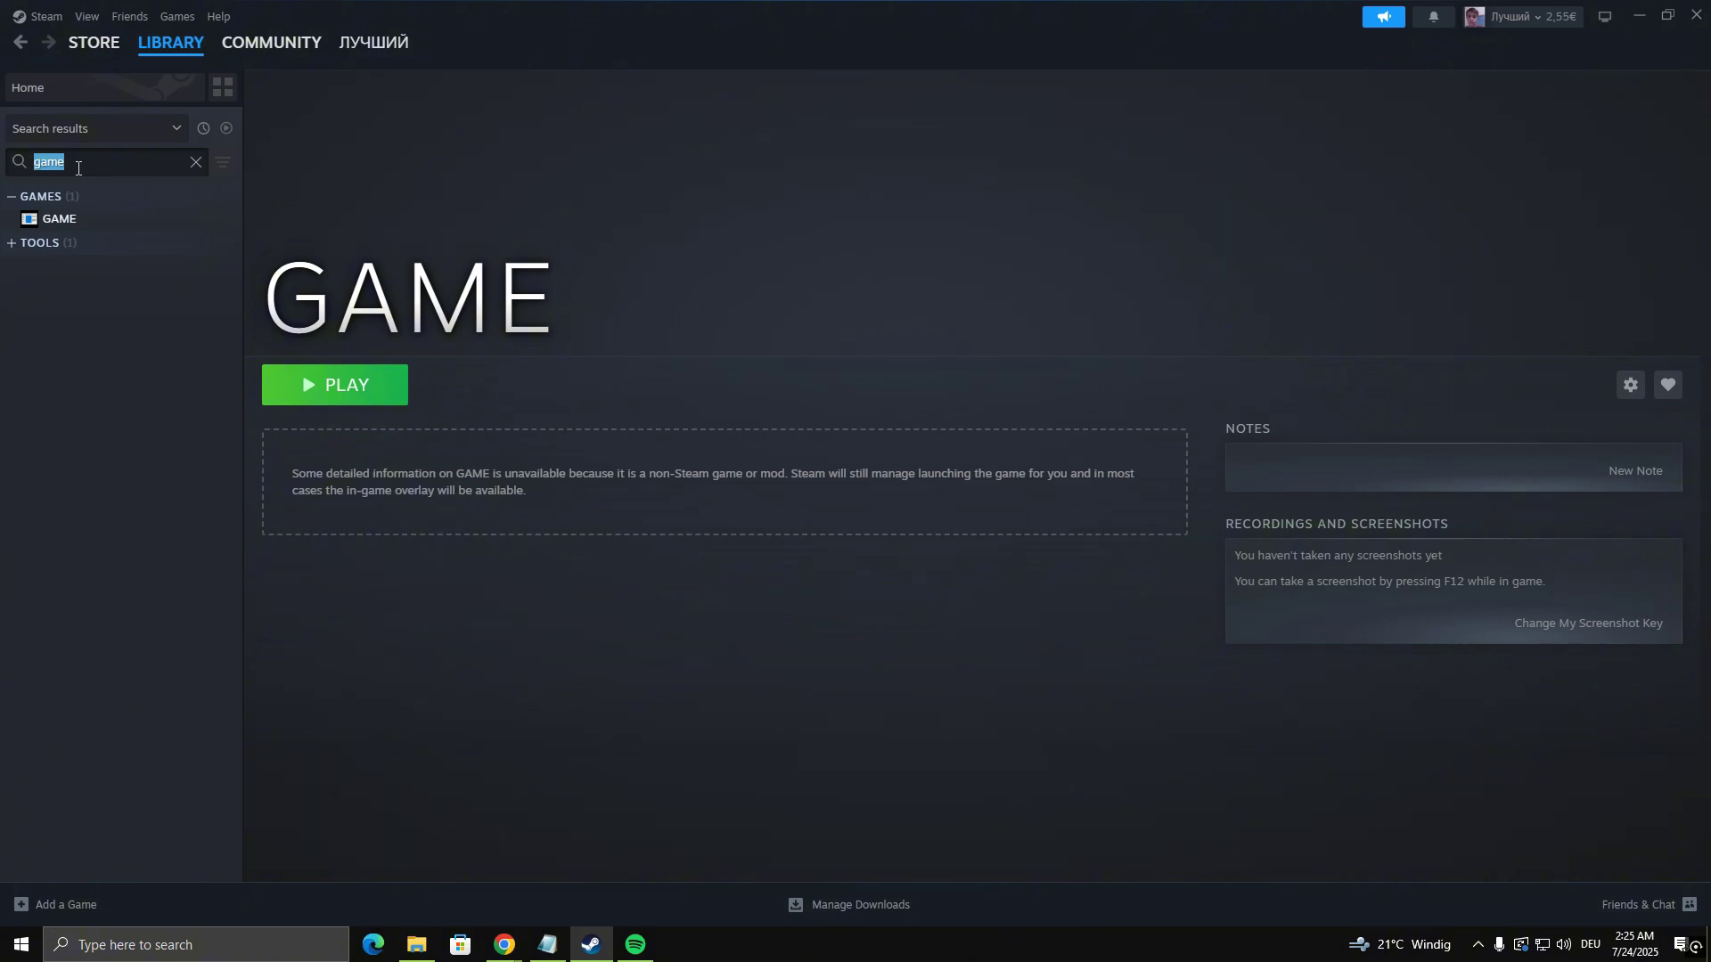
right_click(109, 222)
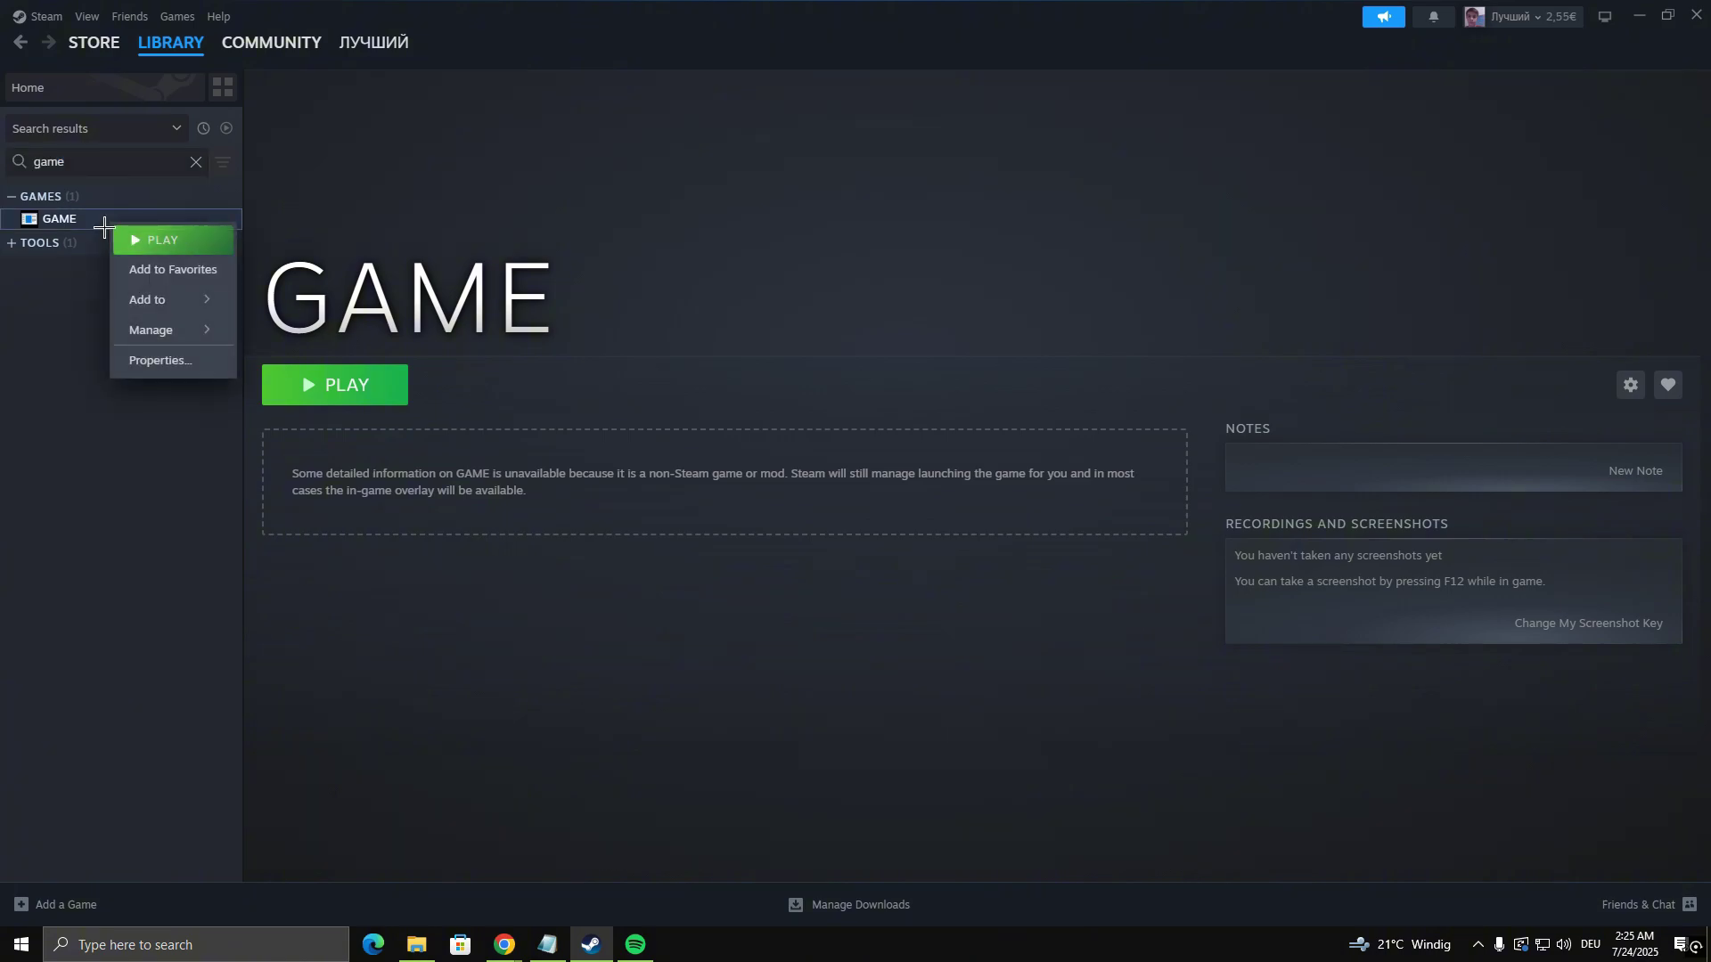
click(156, 360)
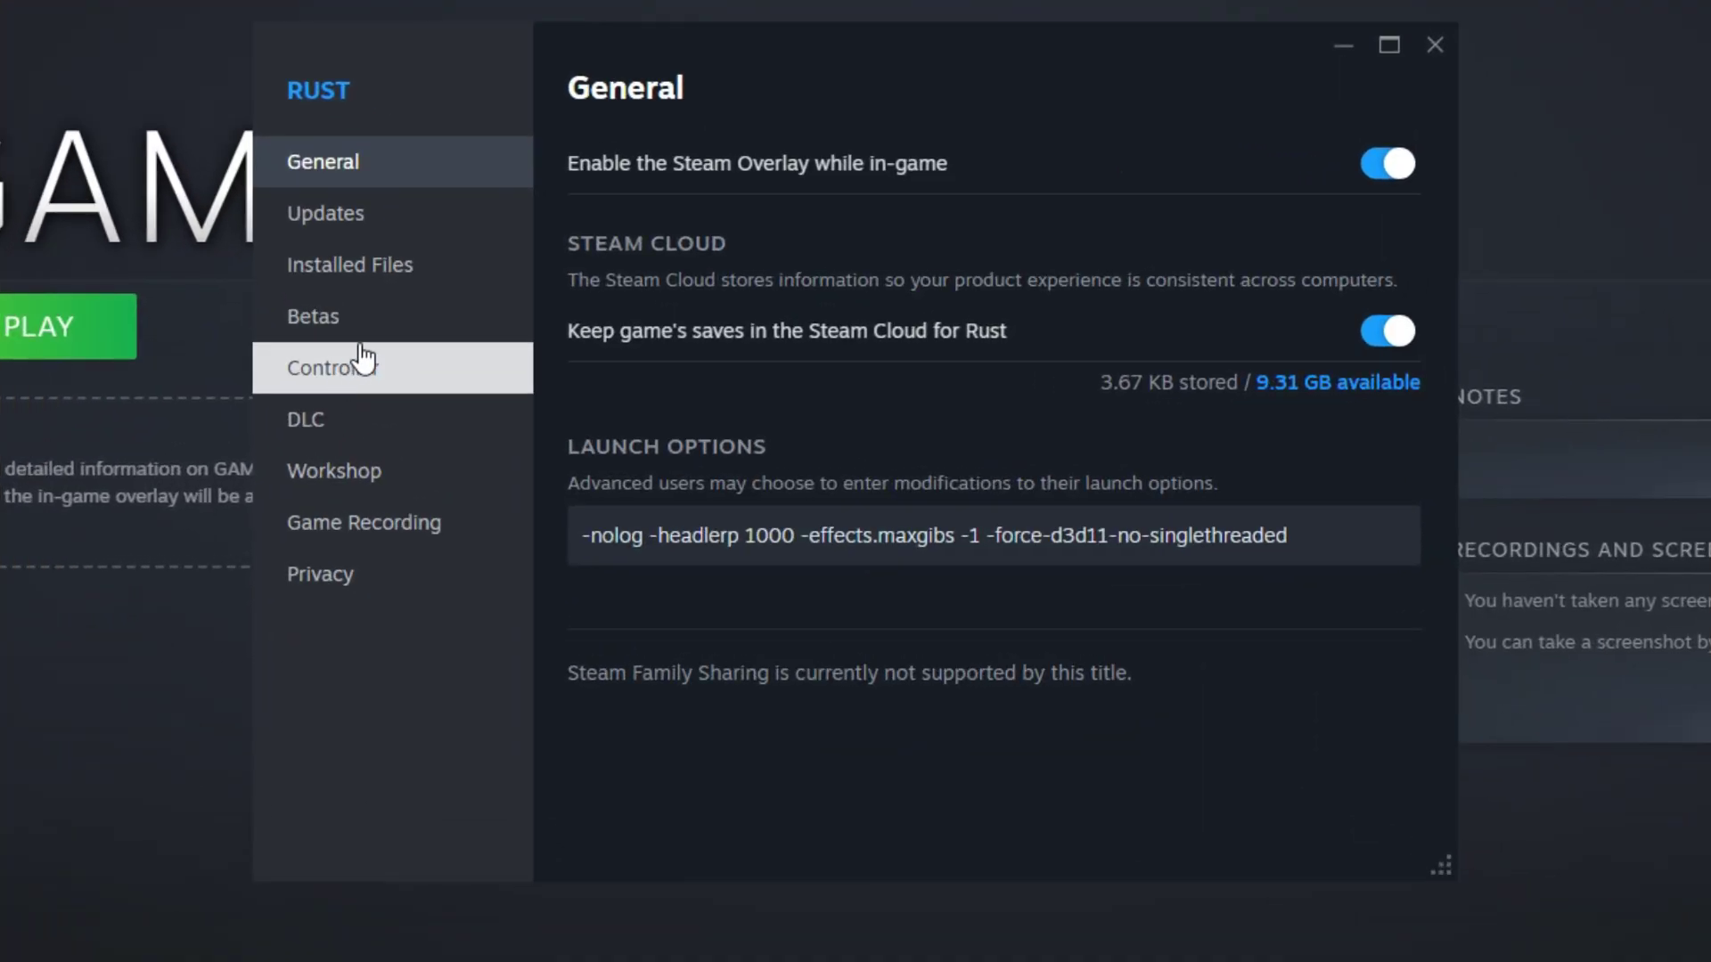
click(381, 284)
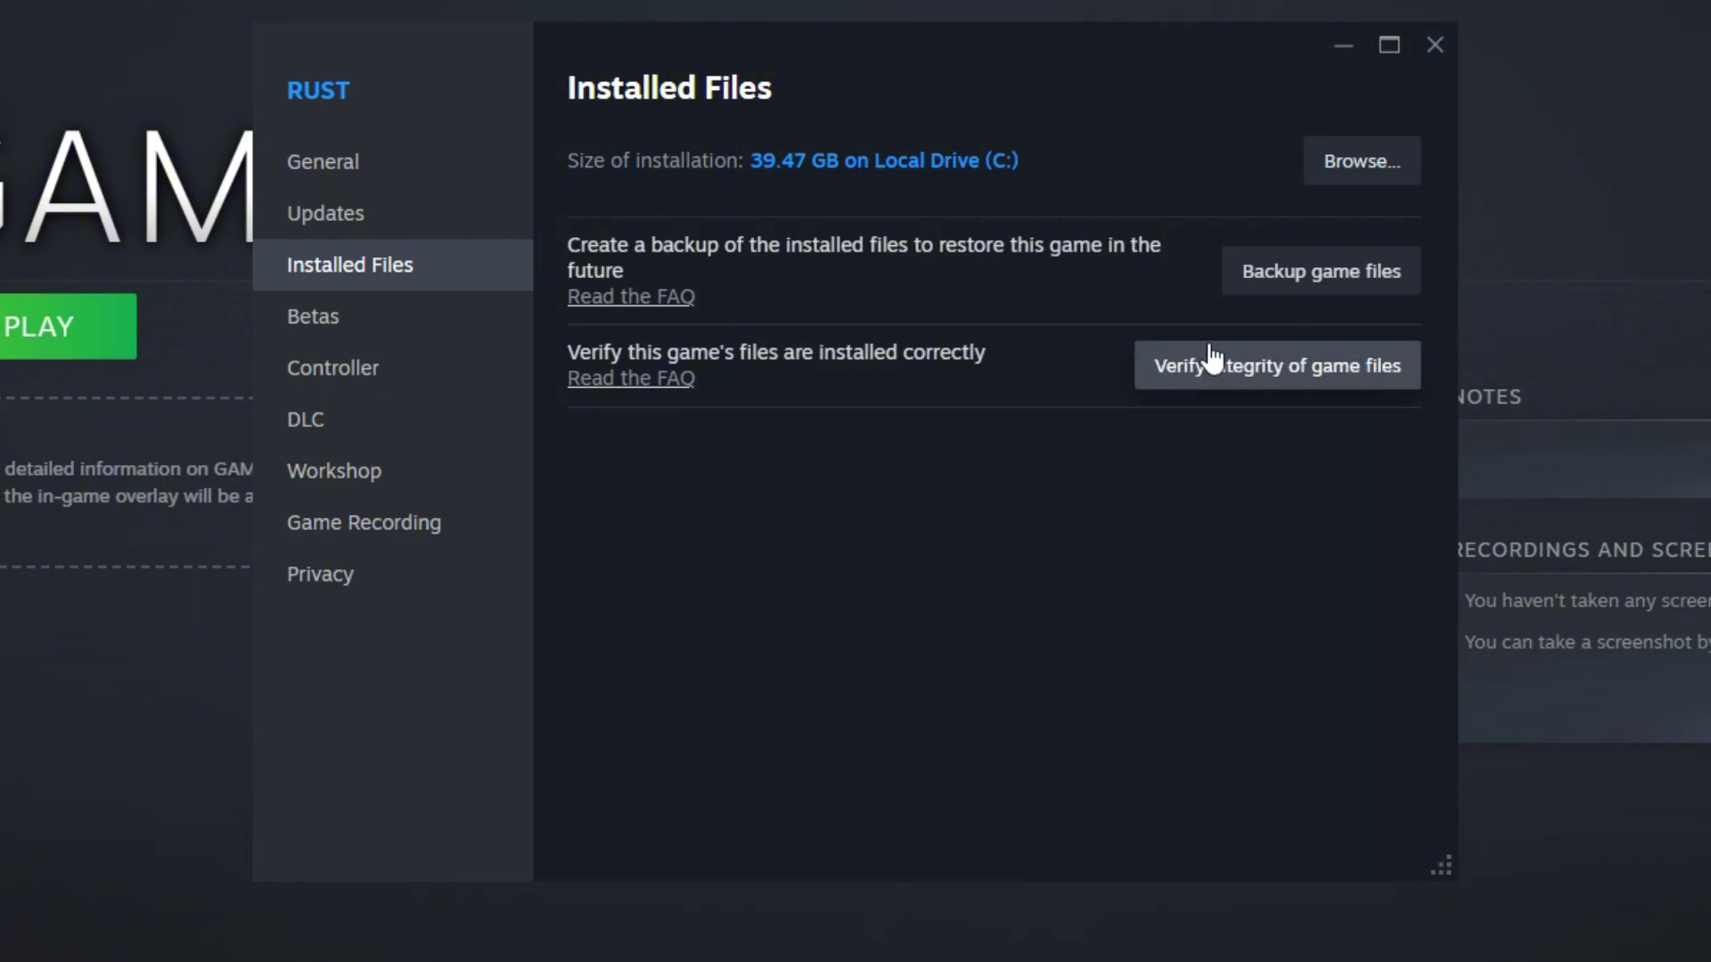
click(1359, 169)
Step: Enable compatibility mode for GAME.exe in its file properties and choose Windows 8
right_click(888, 438)
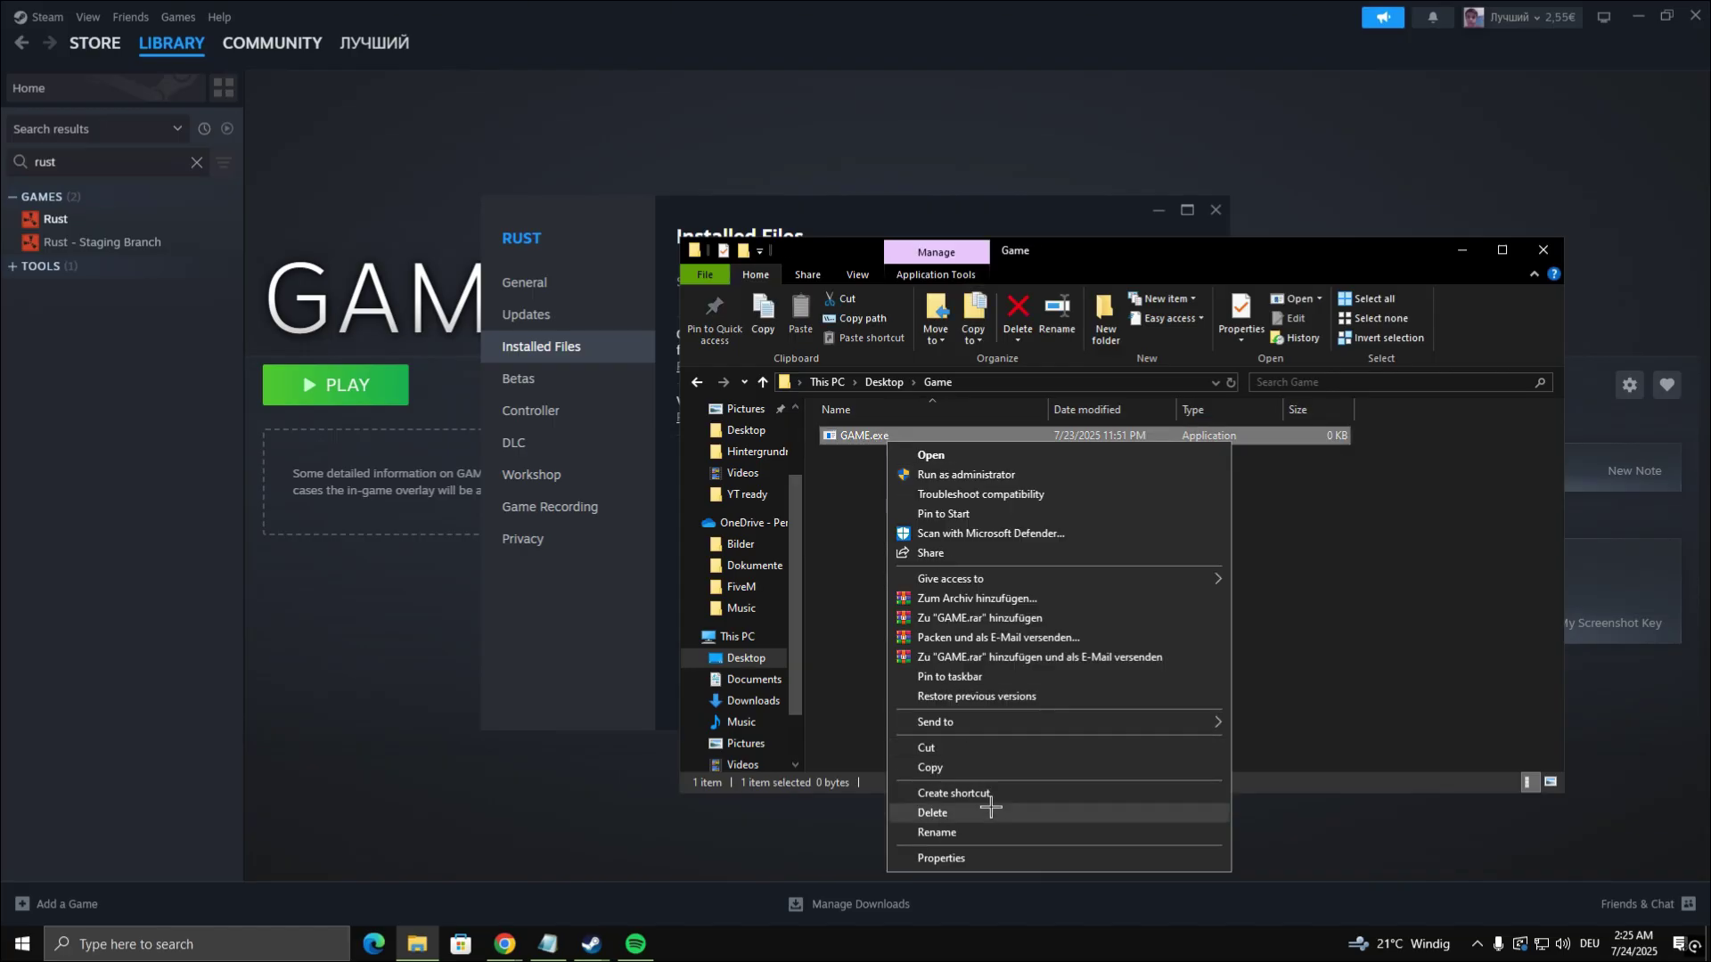
click(977, 856)
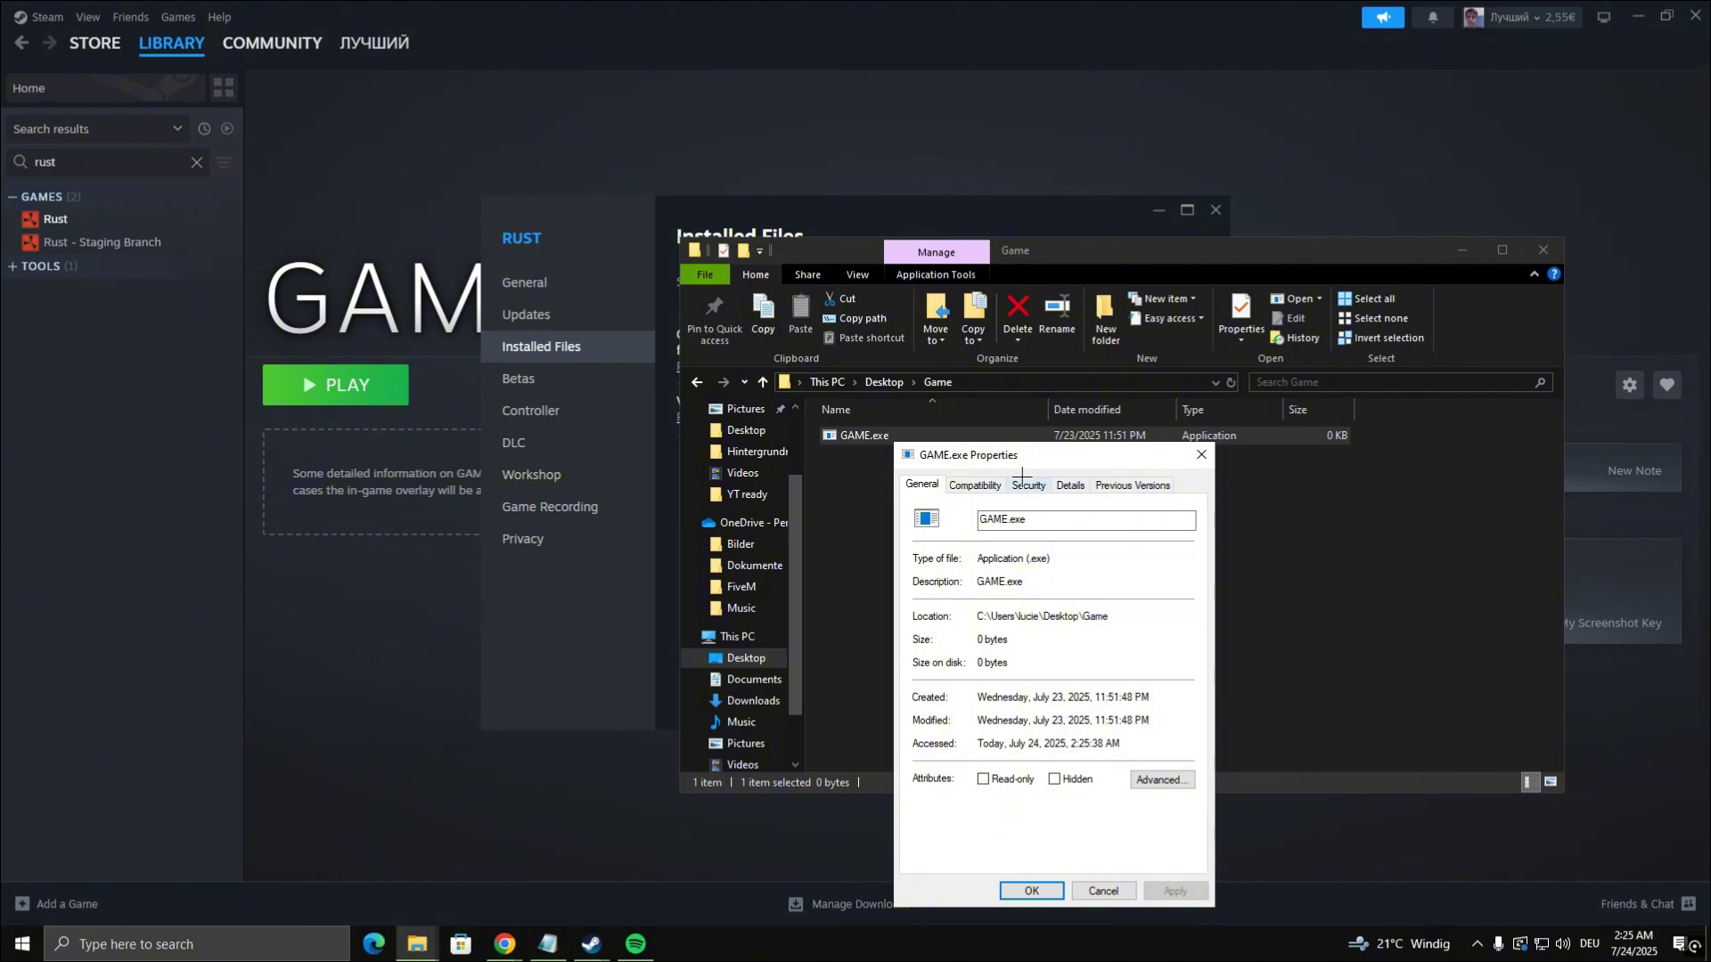
click(977, 486)
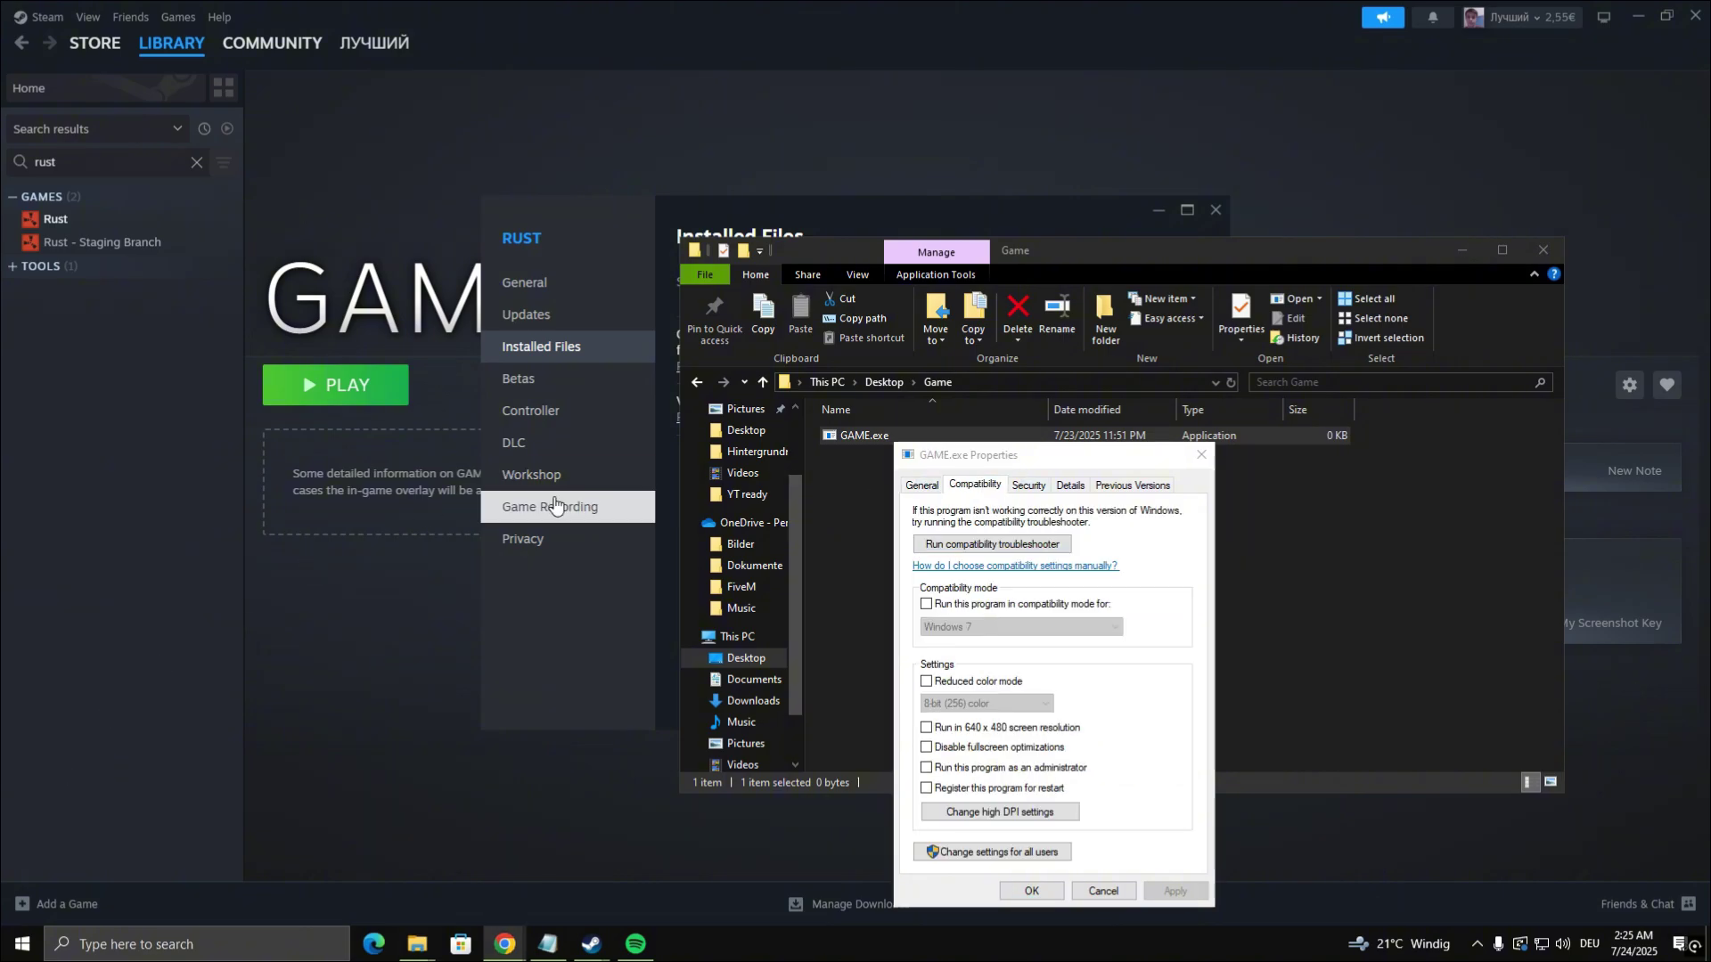
click(927, 604)
click(985, 627)
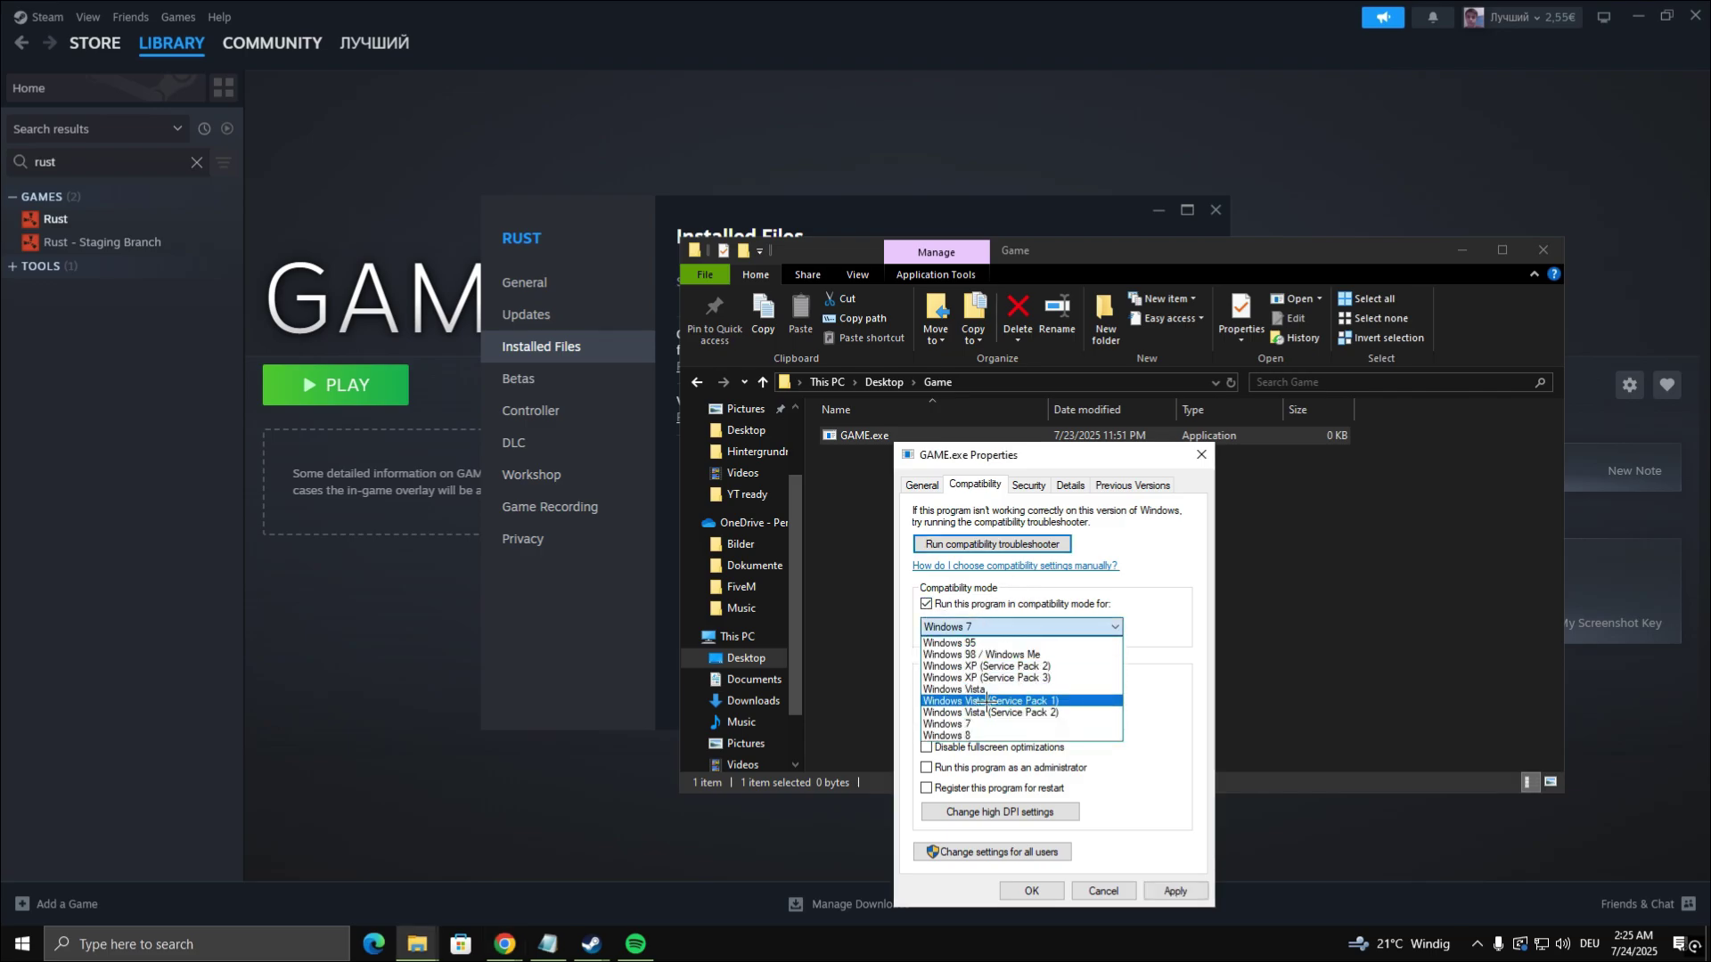
click(992, 733)
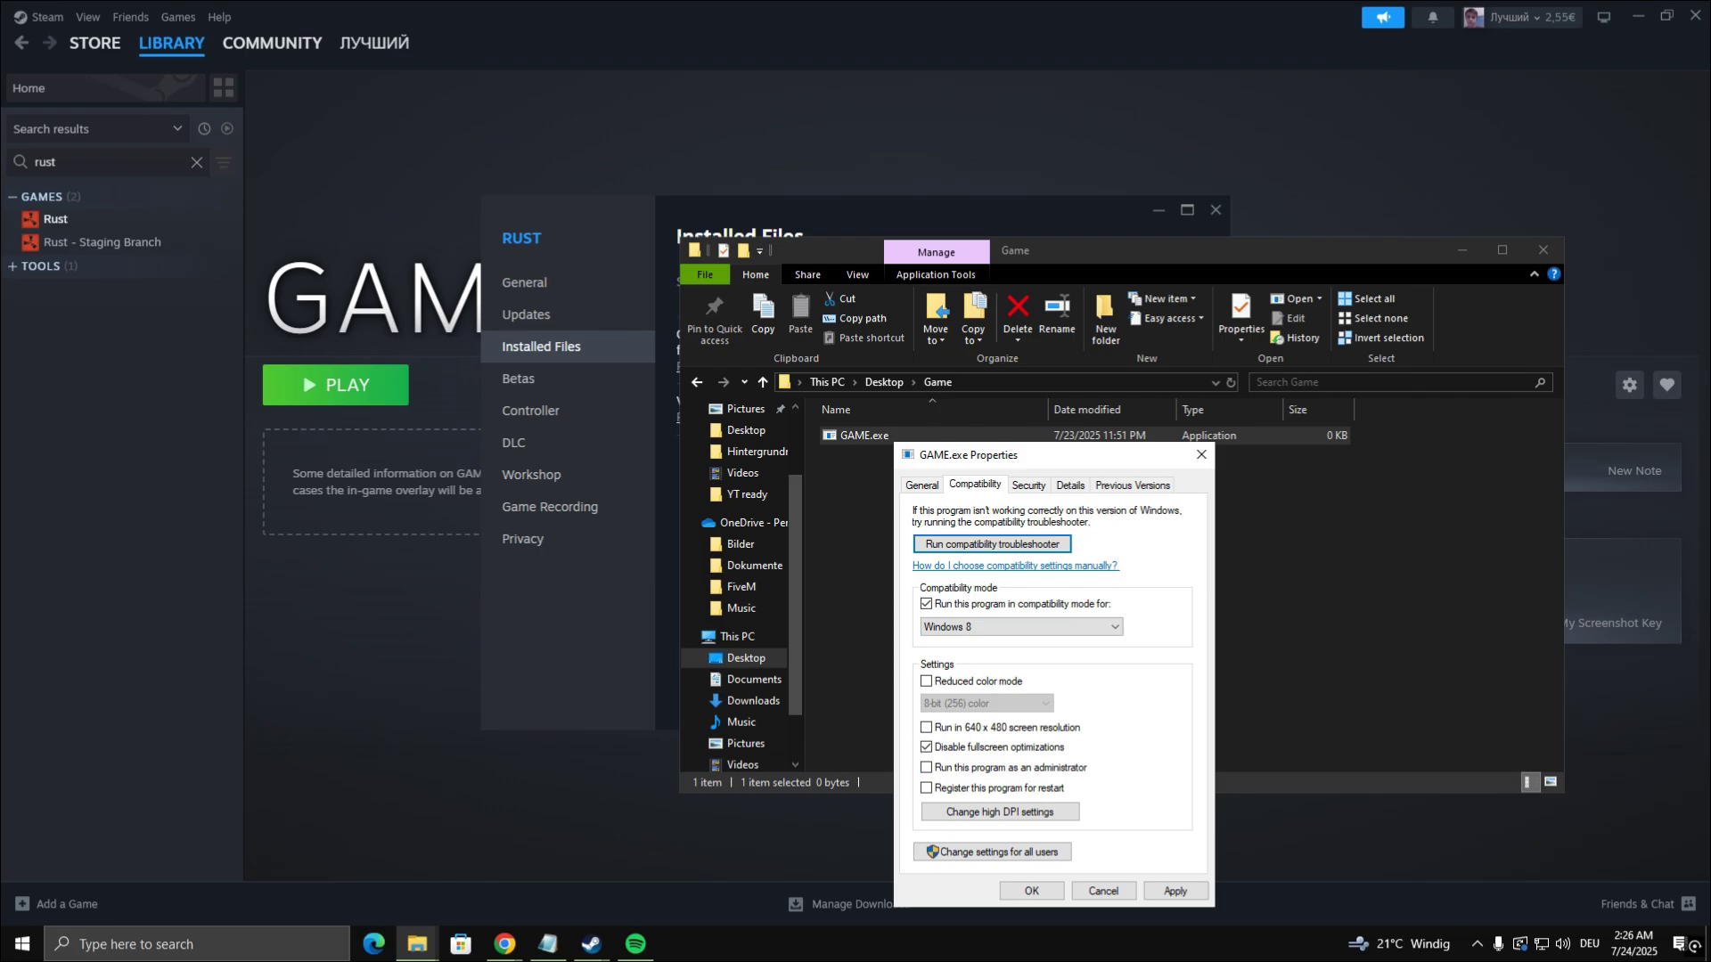
Step: Apply the compatibility settings of GAME.exe and close its properties
click(1138, 904)
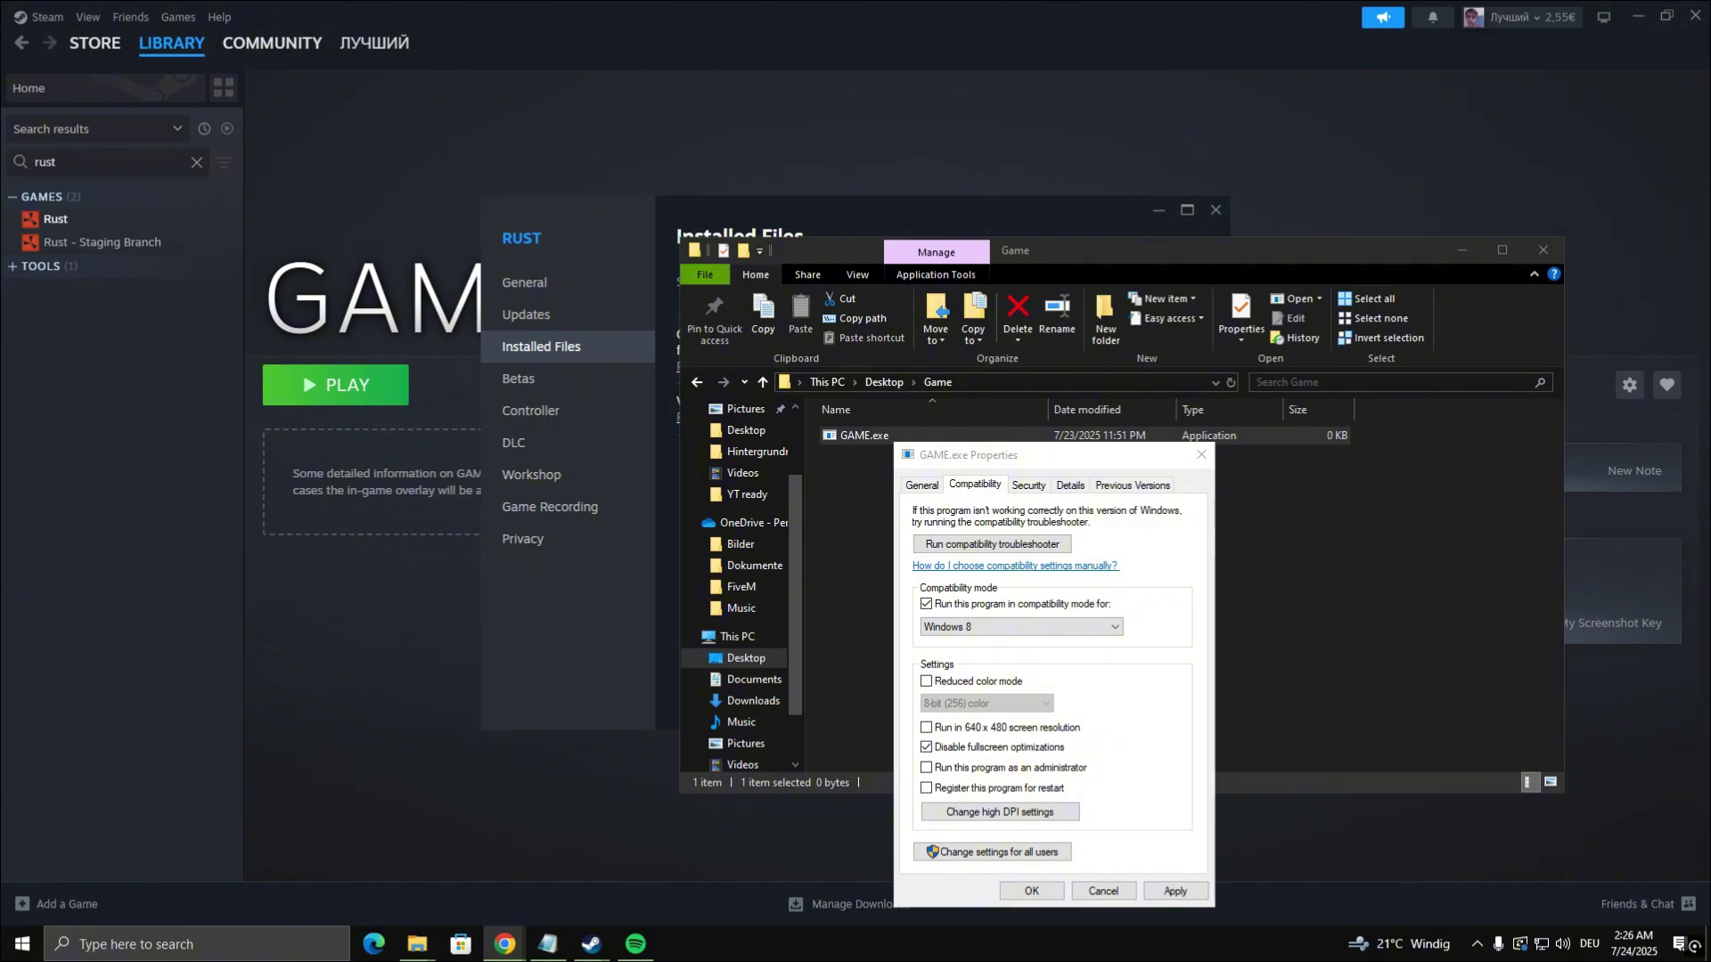
click(1152, 896)
click(1174, 891)
click(1031, 891)
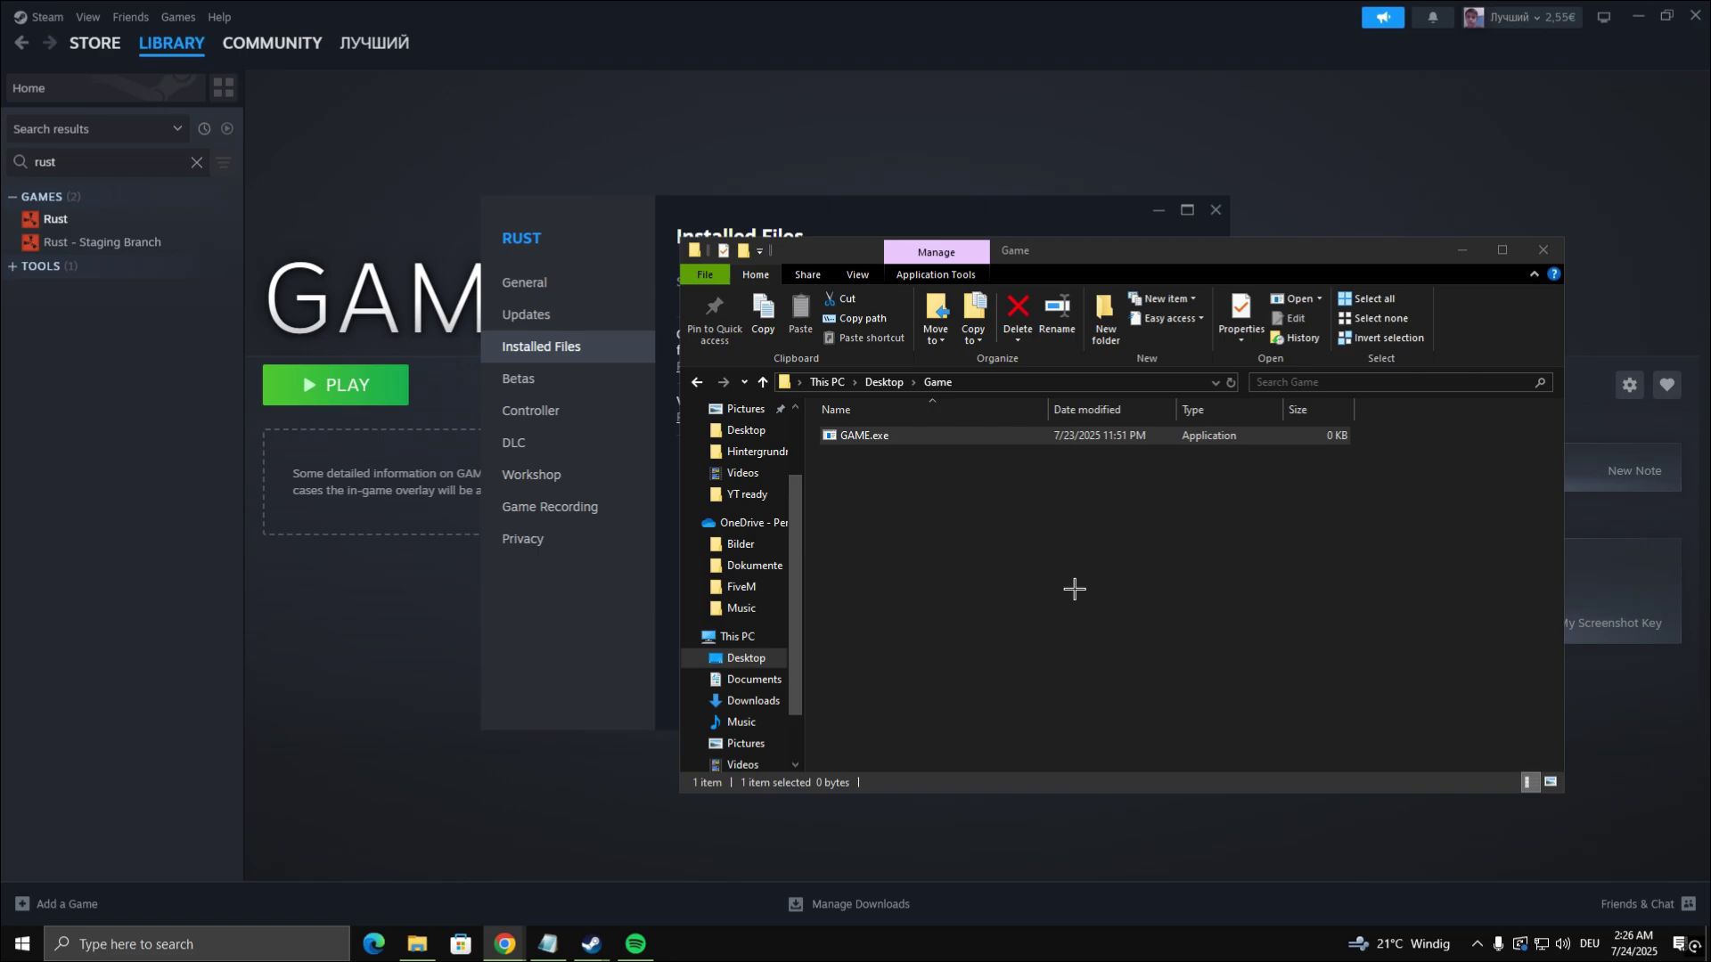
Step: Search Windows for "chec" and open the Check for updates system settings
click(196, 944)
text(chec)
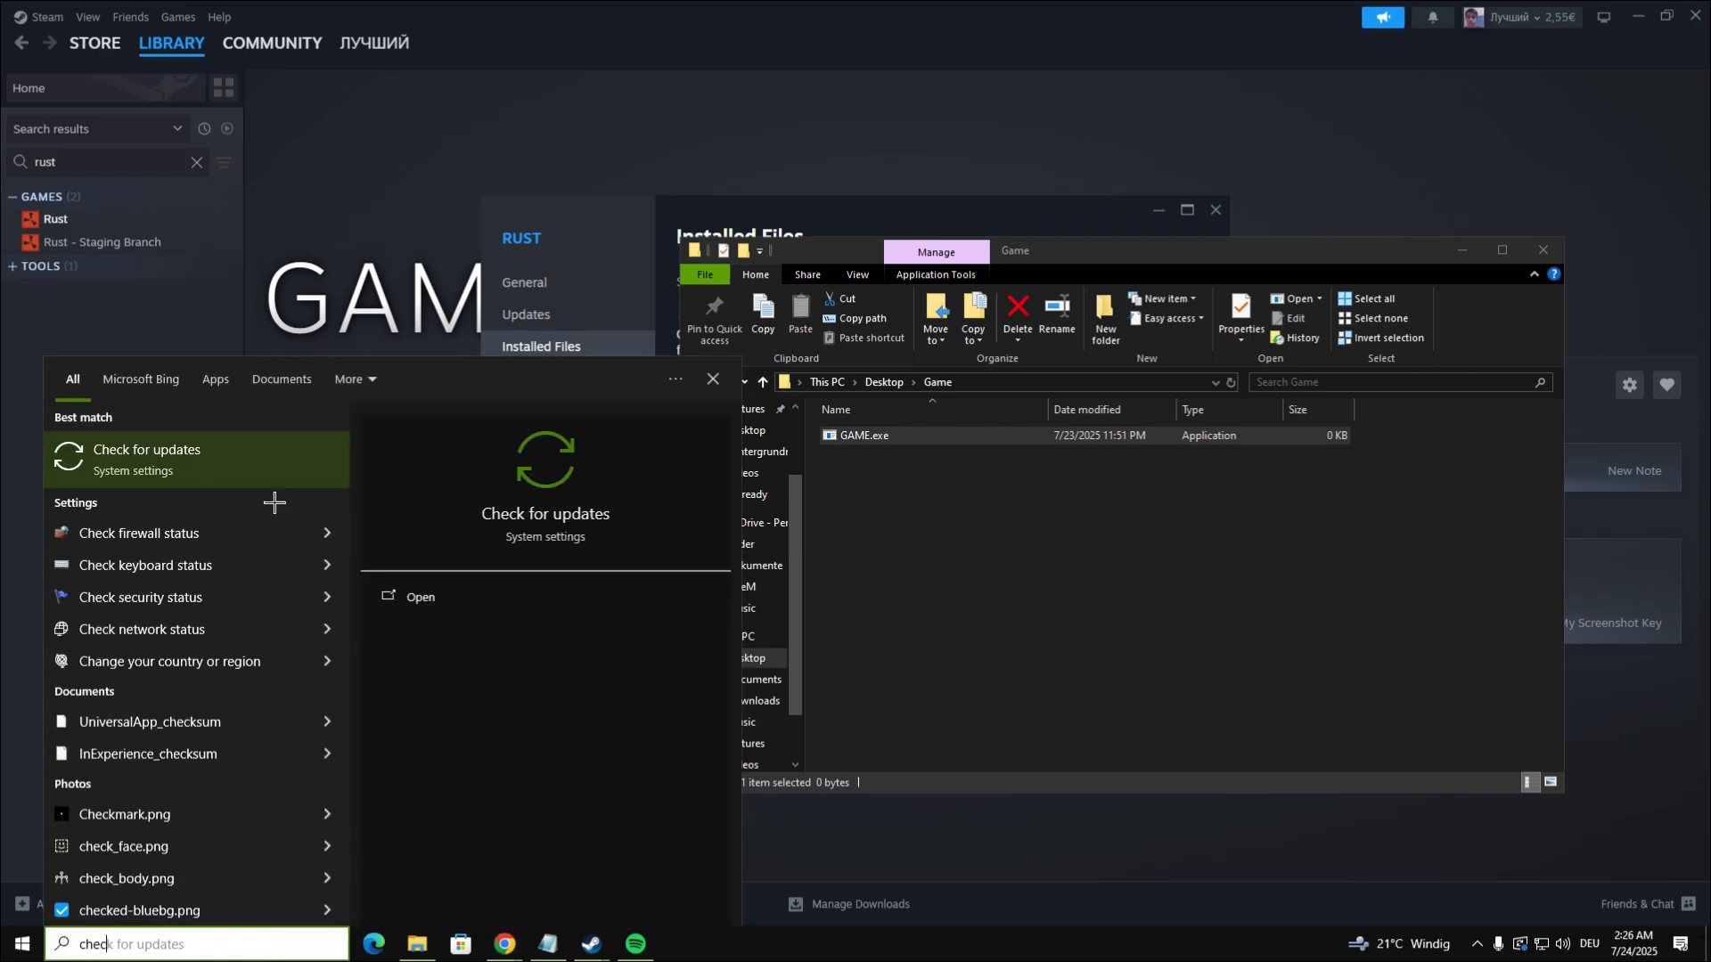
click(214, 466)
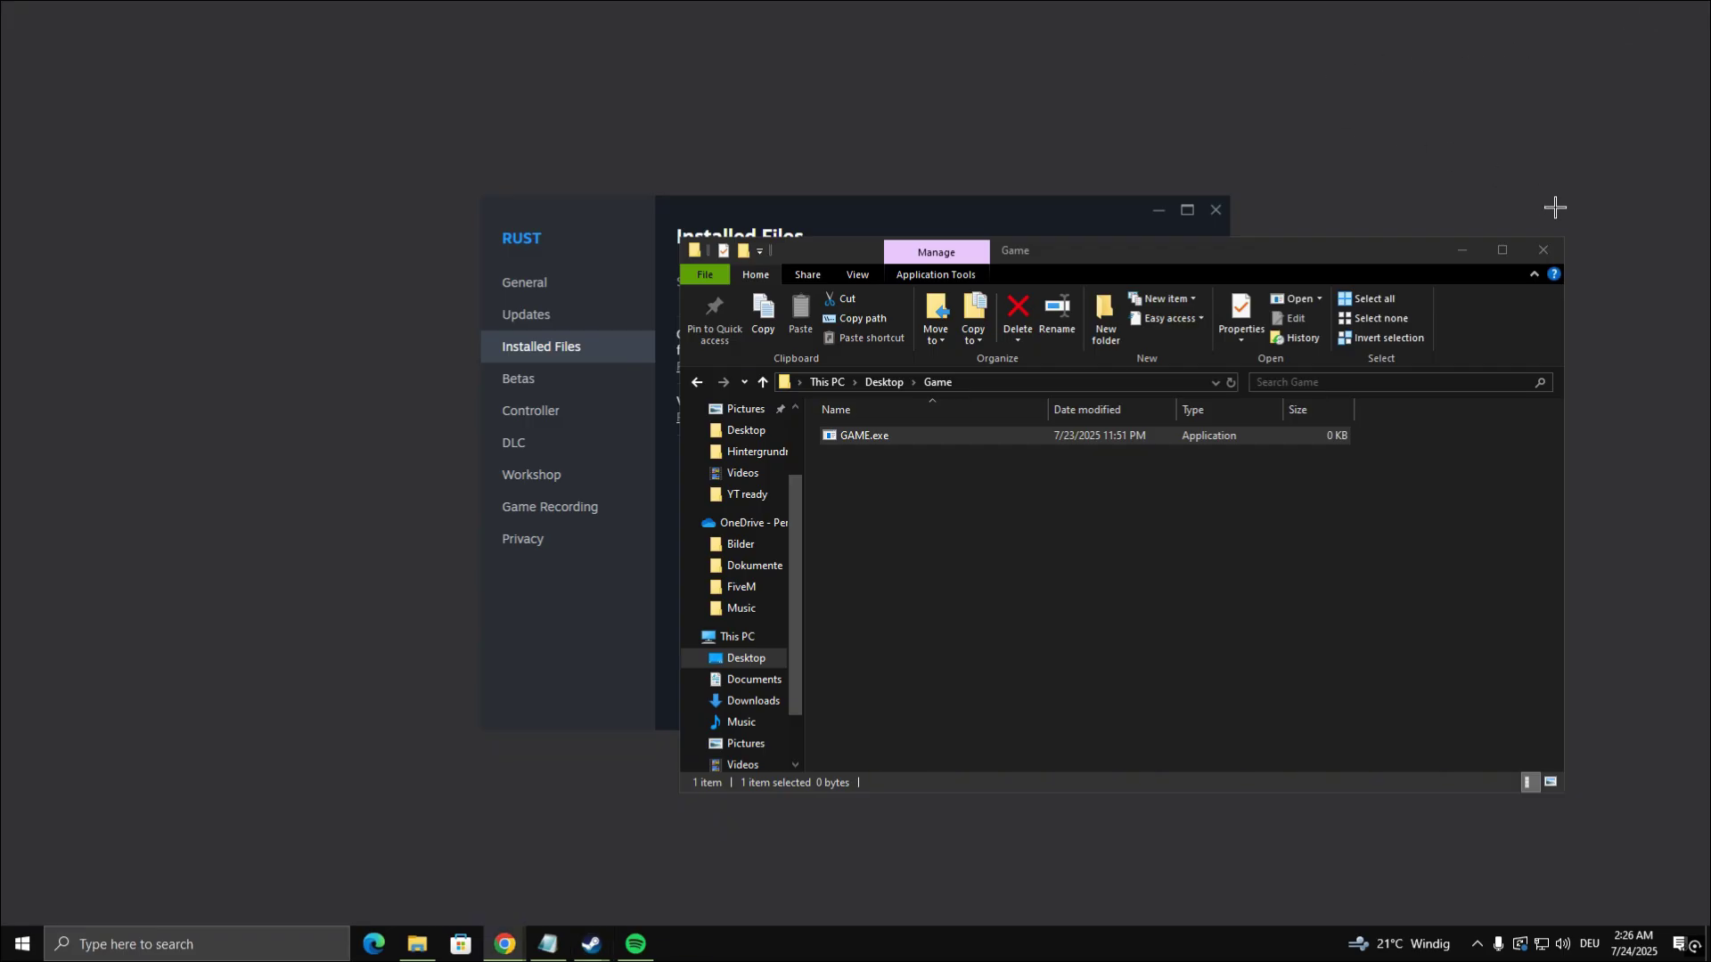
Step: Close the Game folder and the Rust properties window, and bring up the computer's power options
click(1542, 250)
click(1215, 210)
click(3, 950)
click(19, 900)
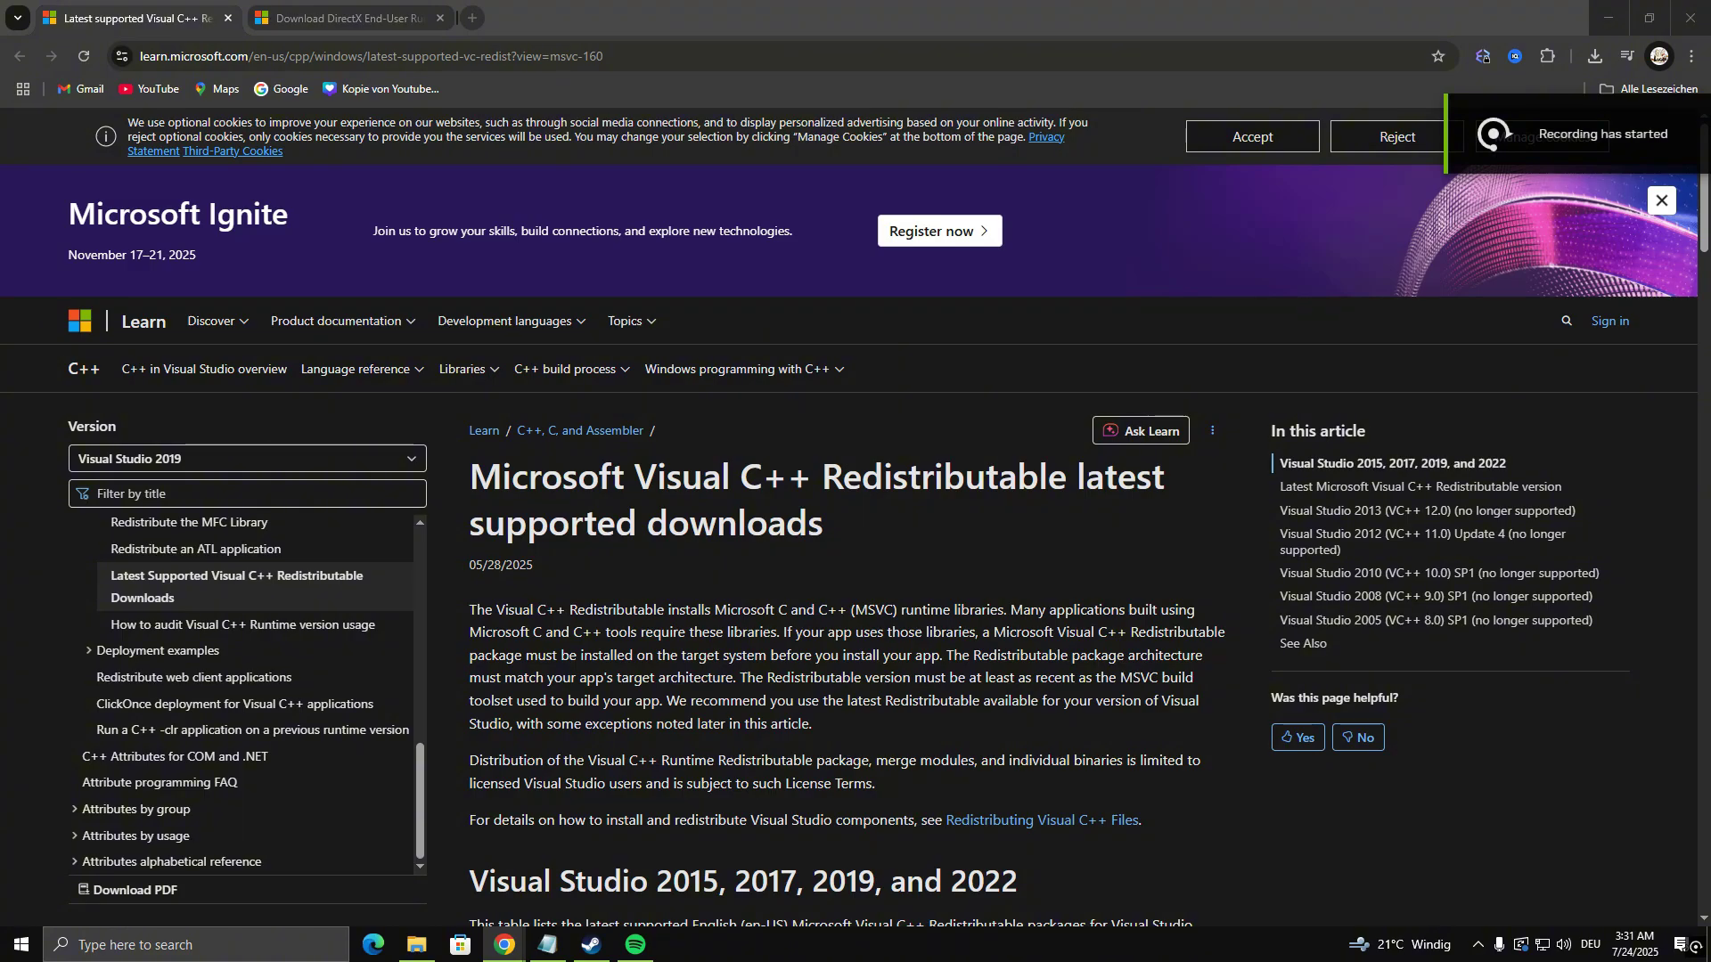
Step: Download the English DirectX End-User Runtime Web Installer from Microsoft's page and launch it, allowing it to run
click(361, 9)
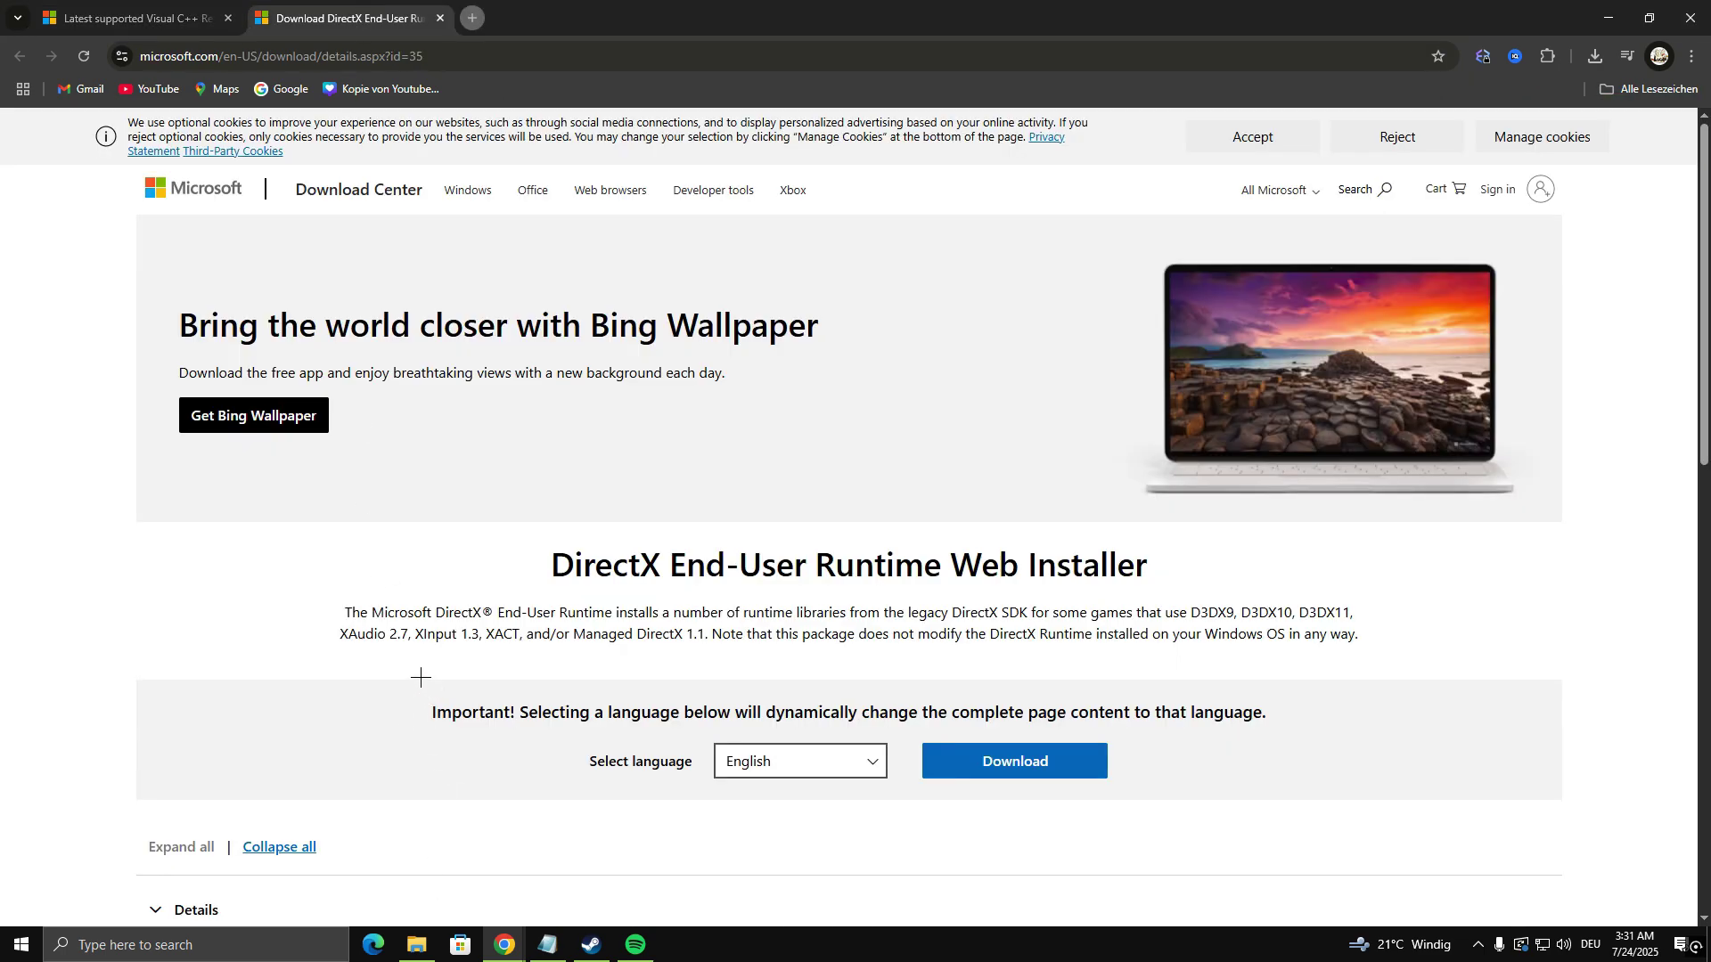
scroll(420, 678, down, 1)
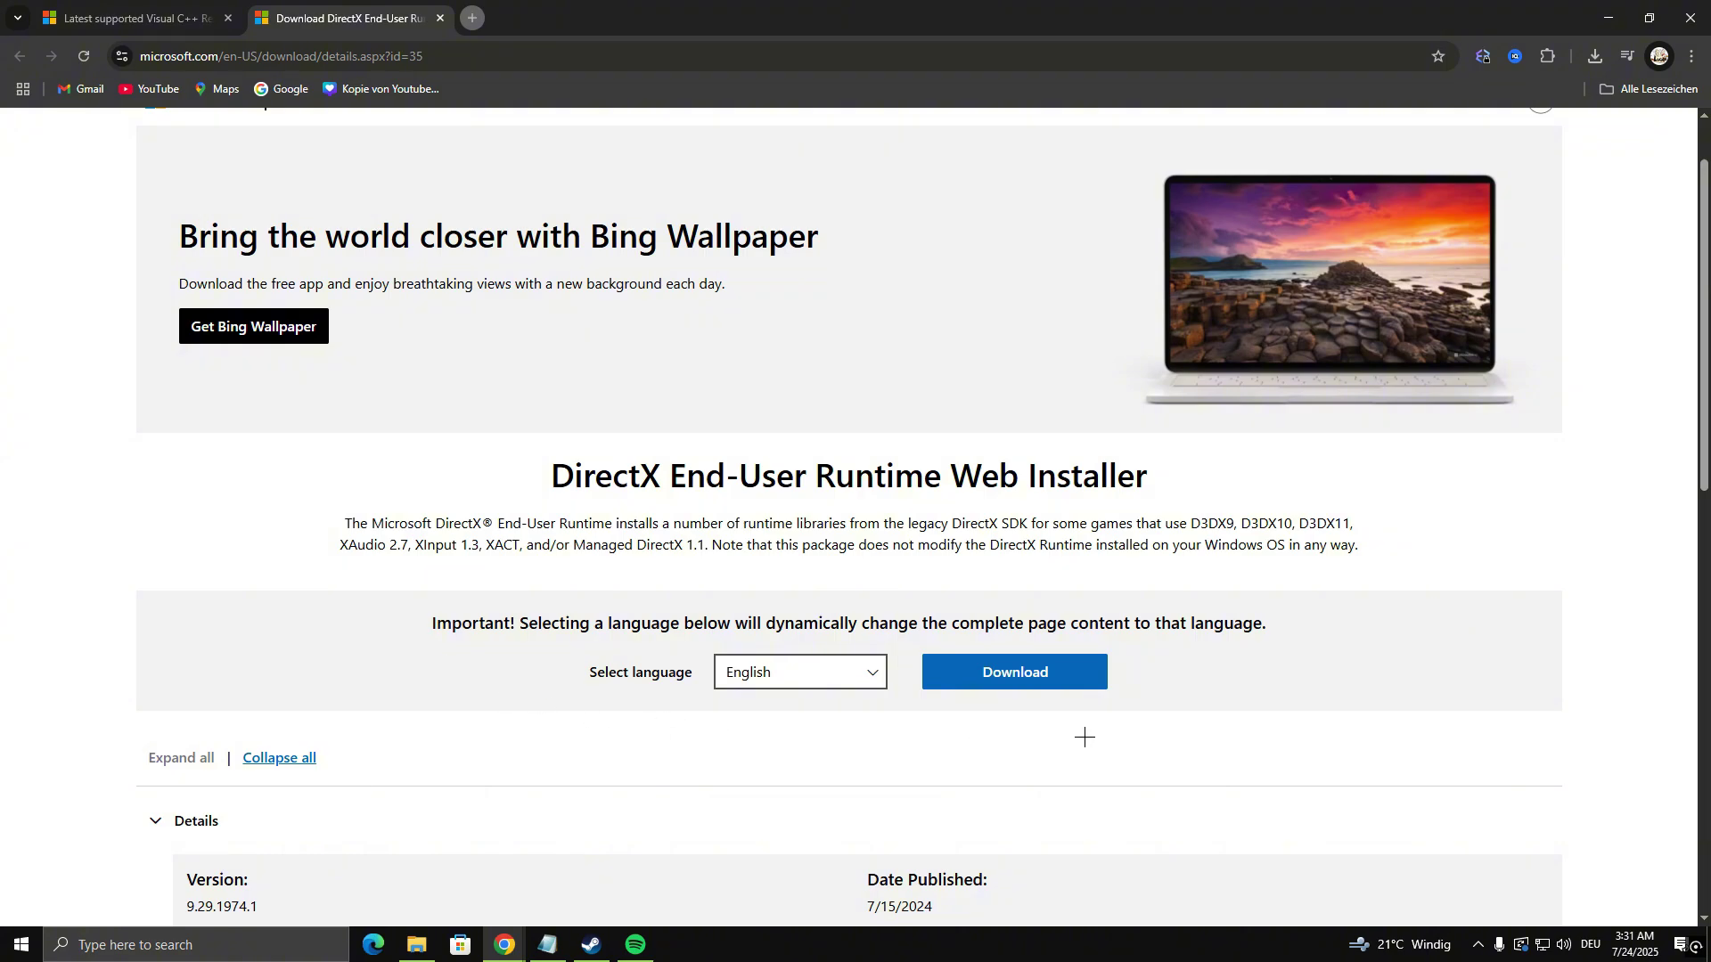
click(1059, 674)
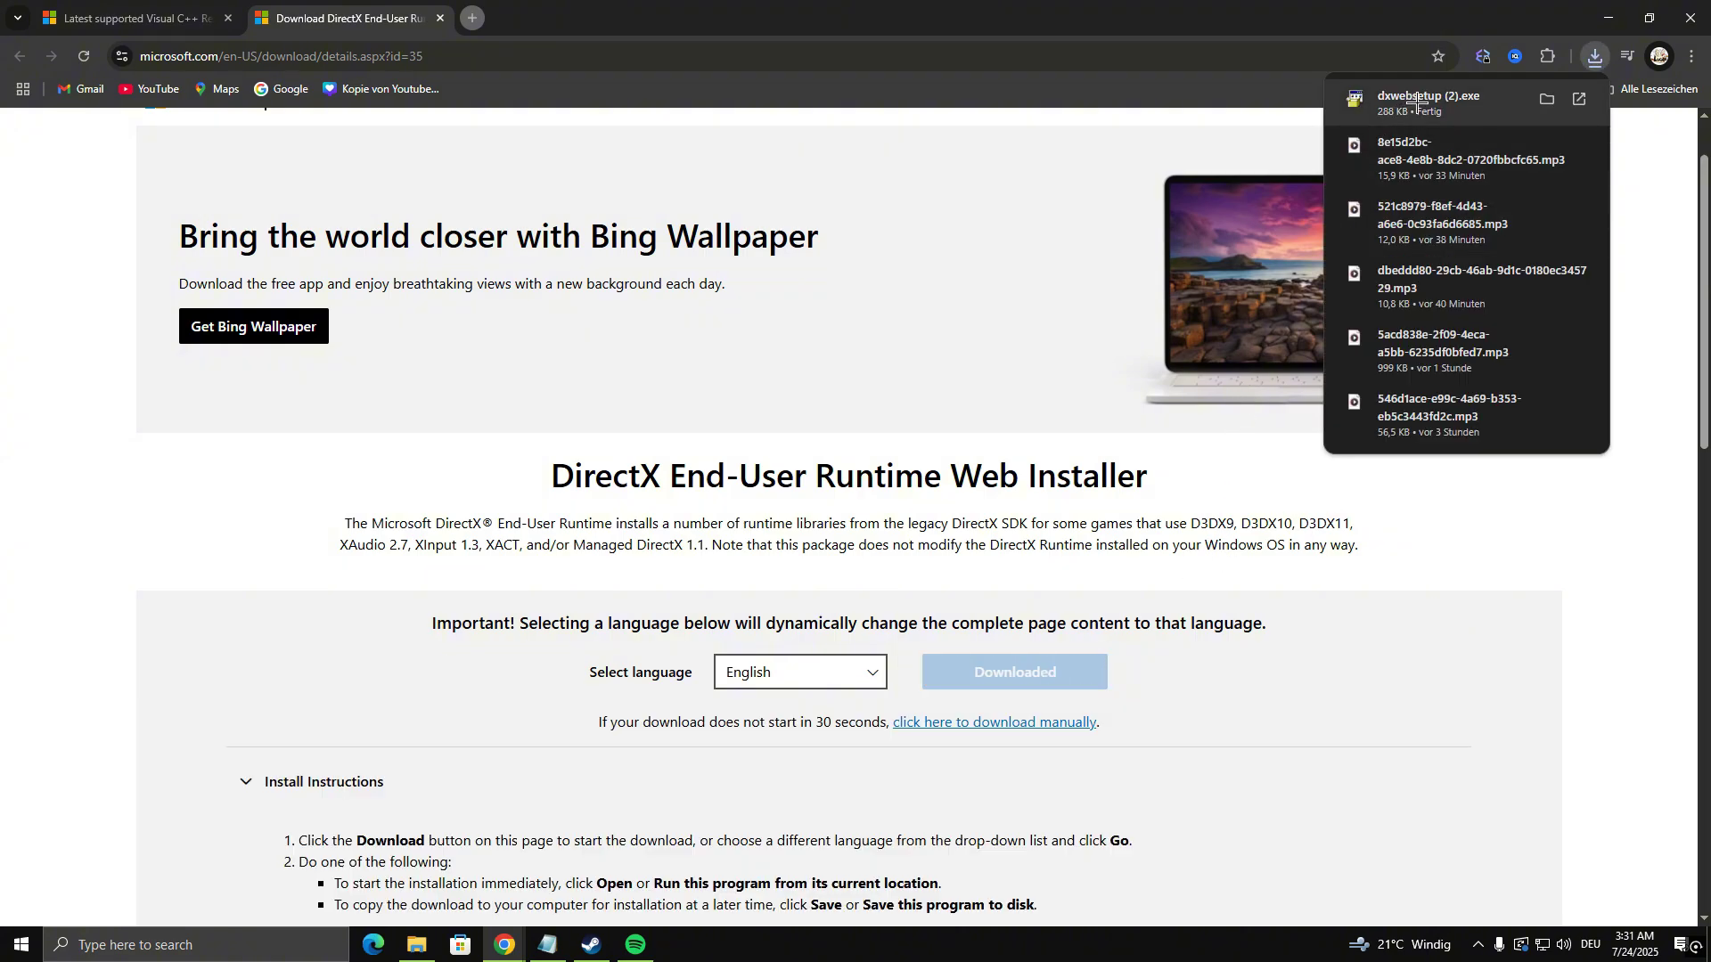
click(1459, 105)
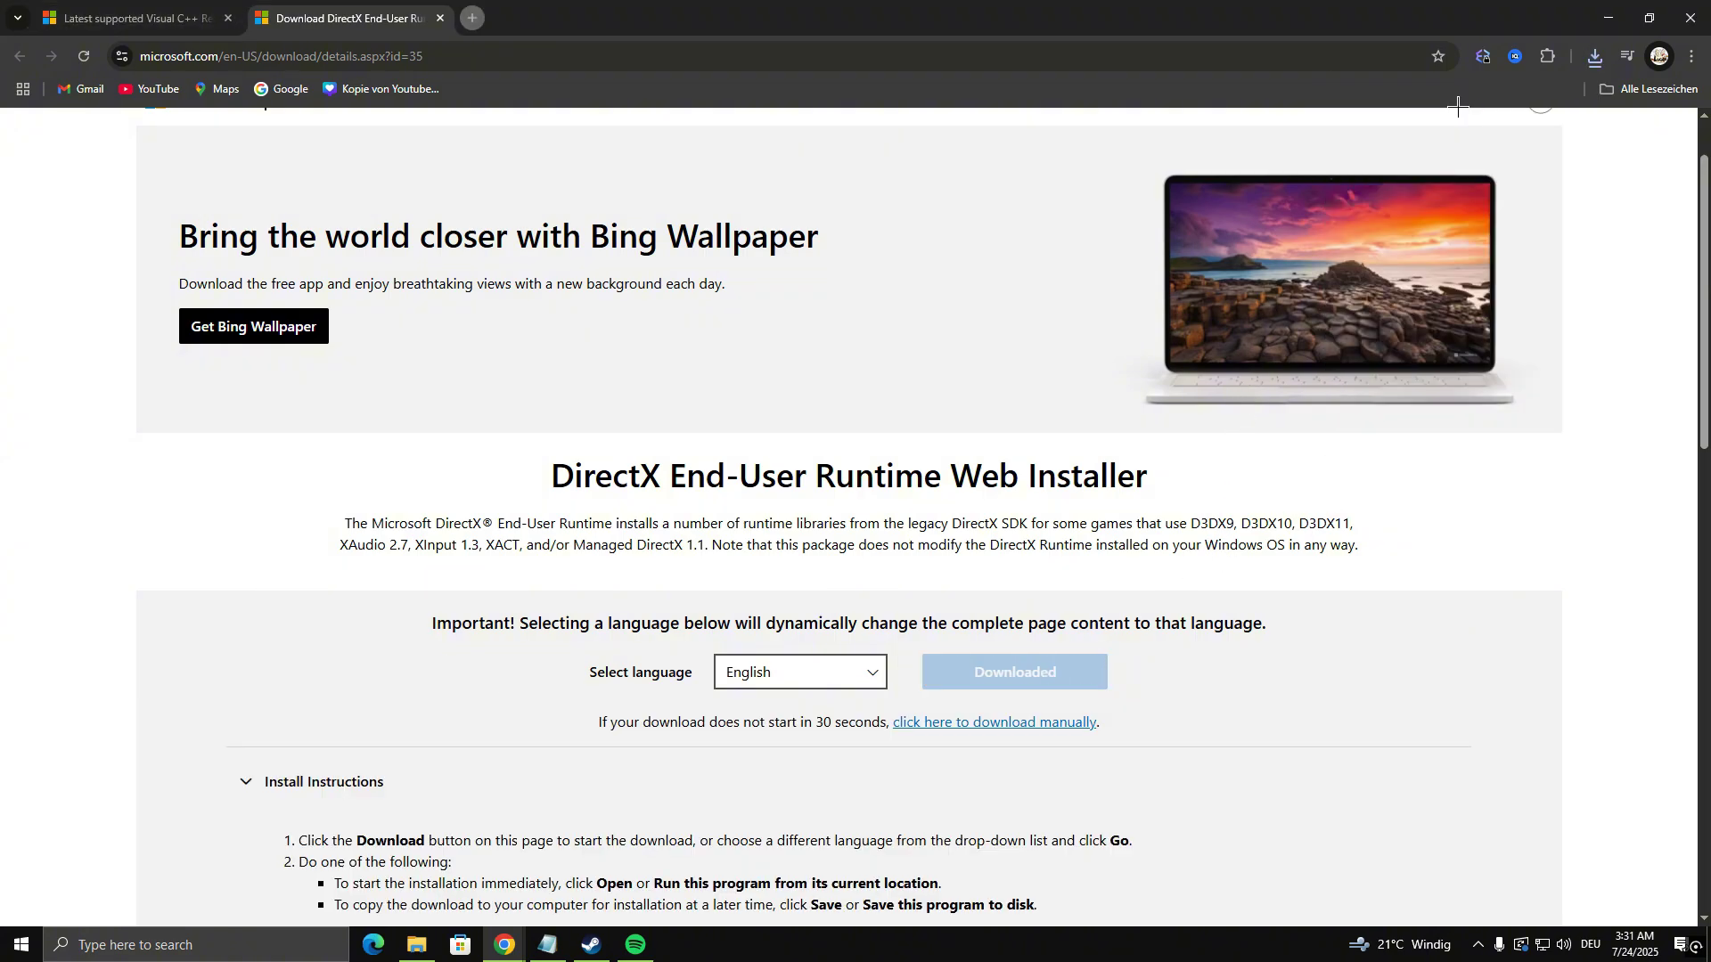
click(812, 591)
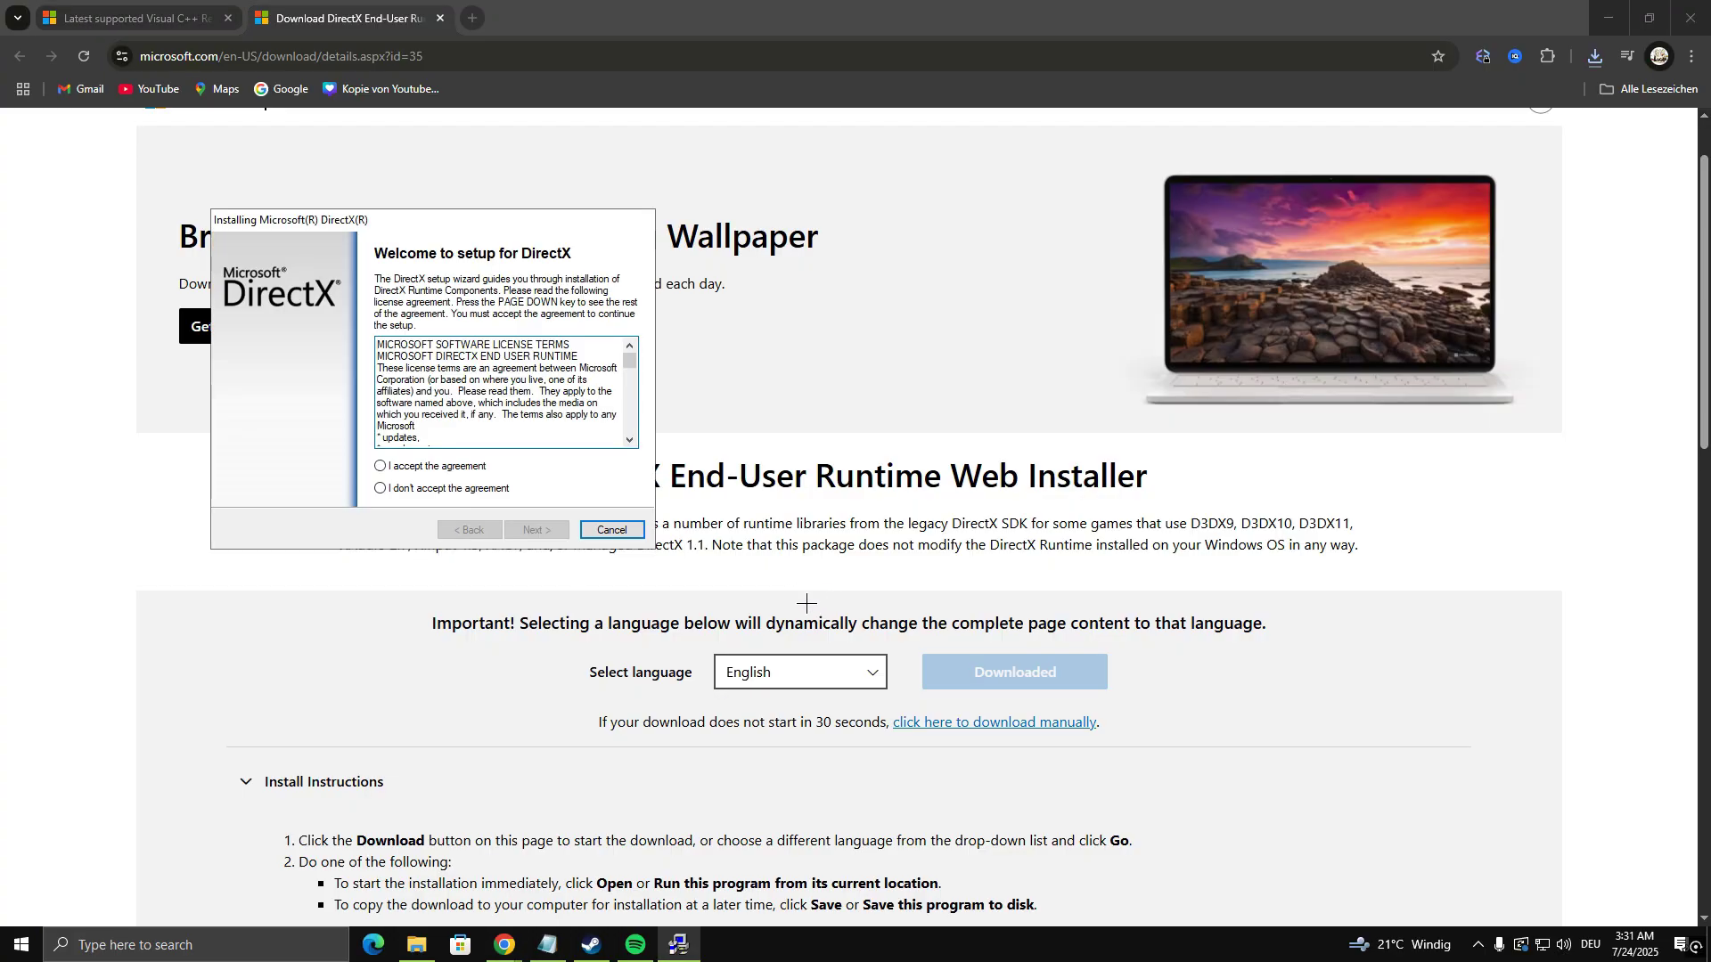
Step: Accept the DirectX license agreement, decline installing the Bing Bar, and start installing the DirectX runtime components
click(380, 466)
click(538, 530)
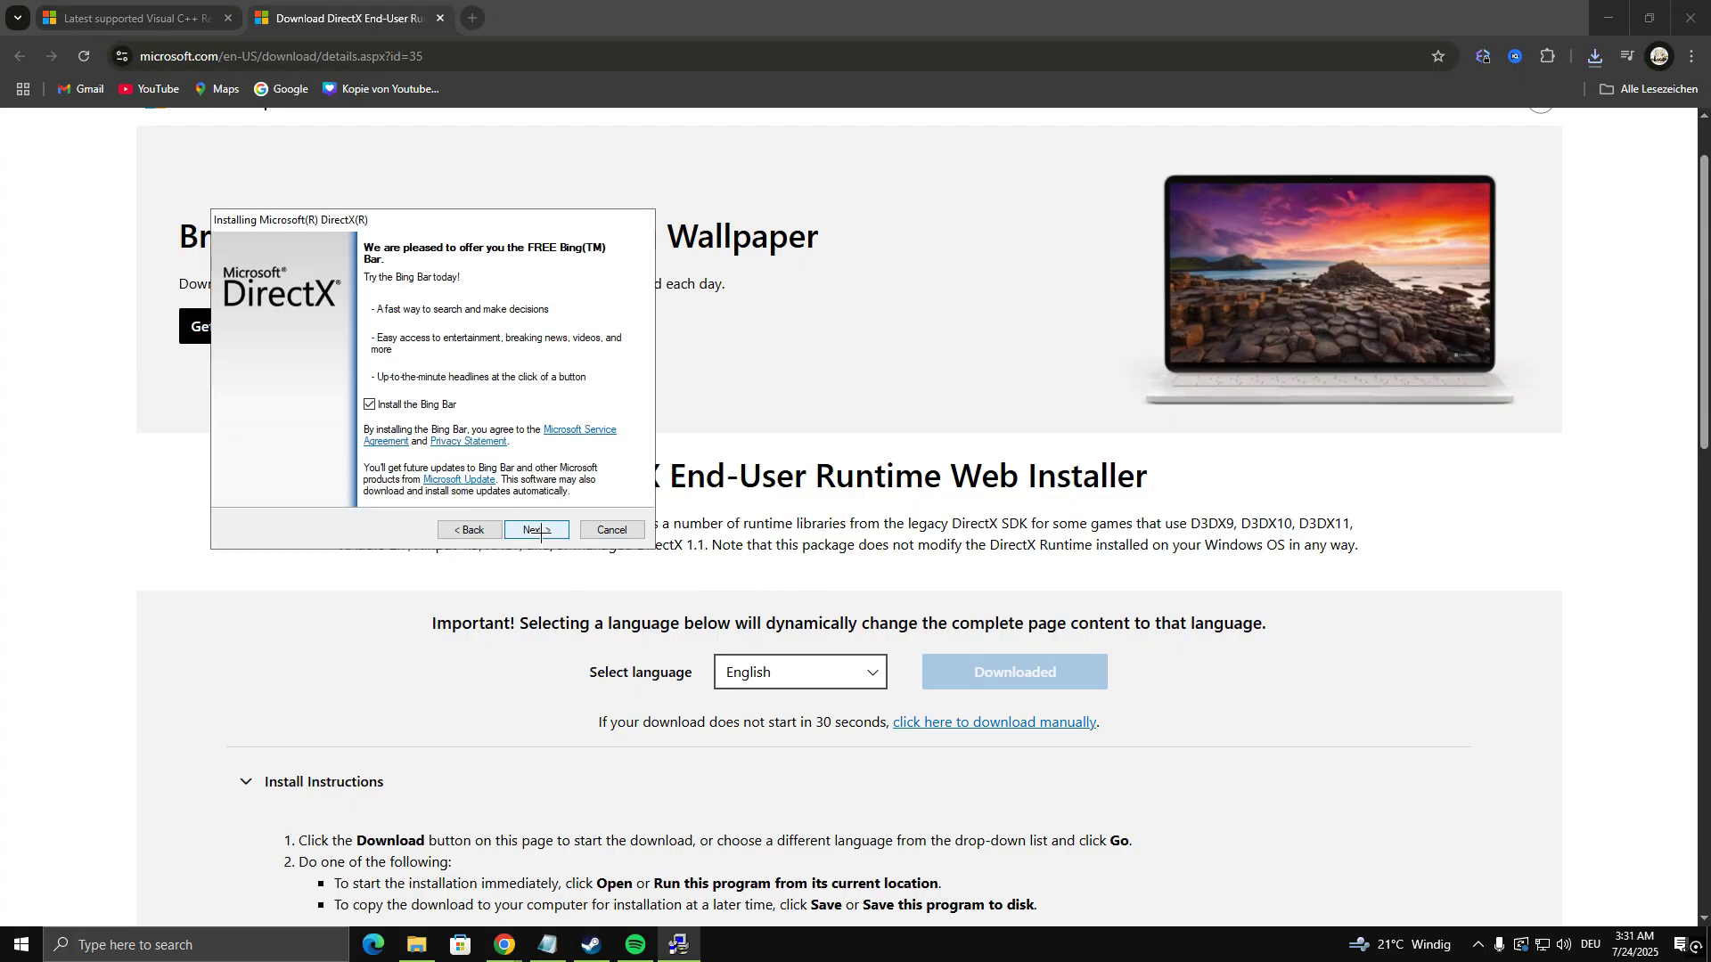
click(380, 400)
click(539, 530)
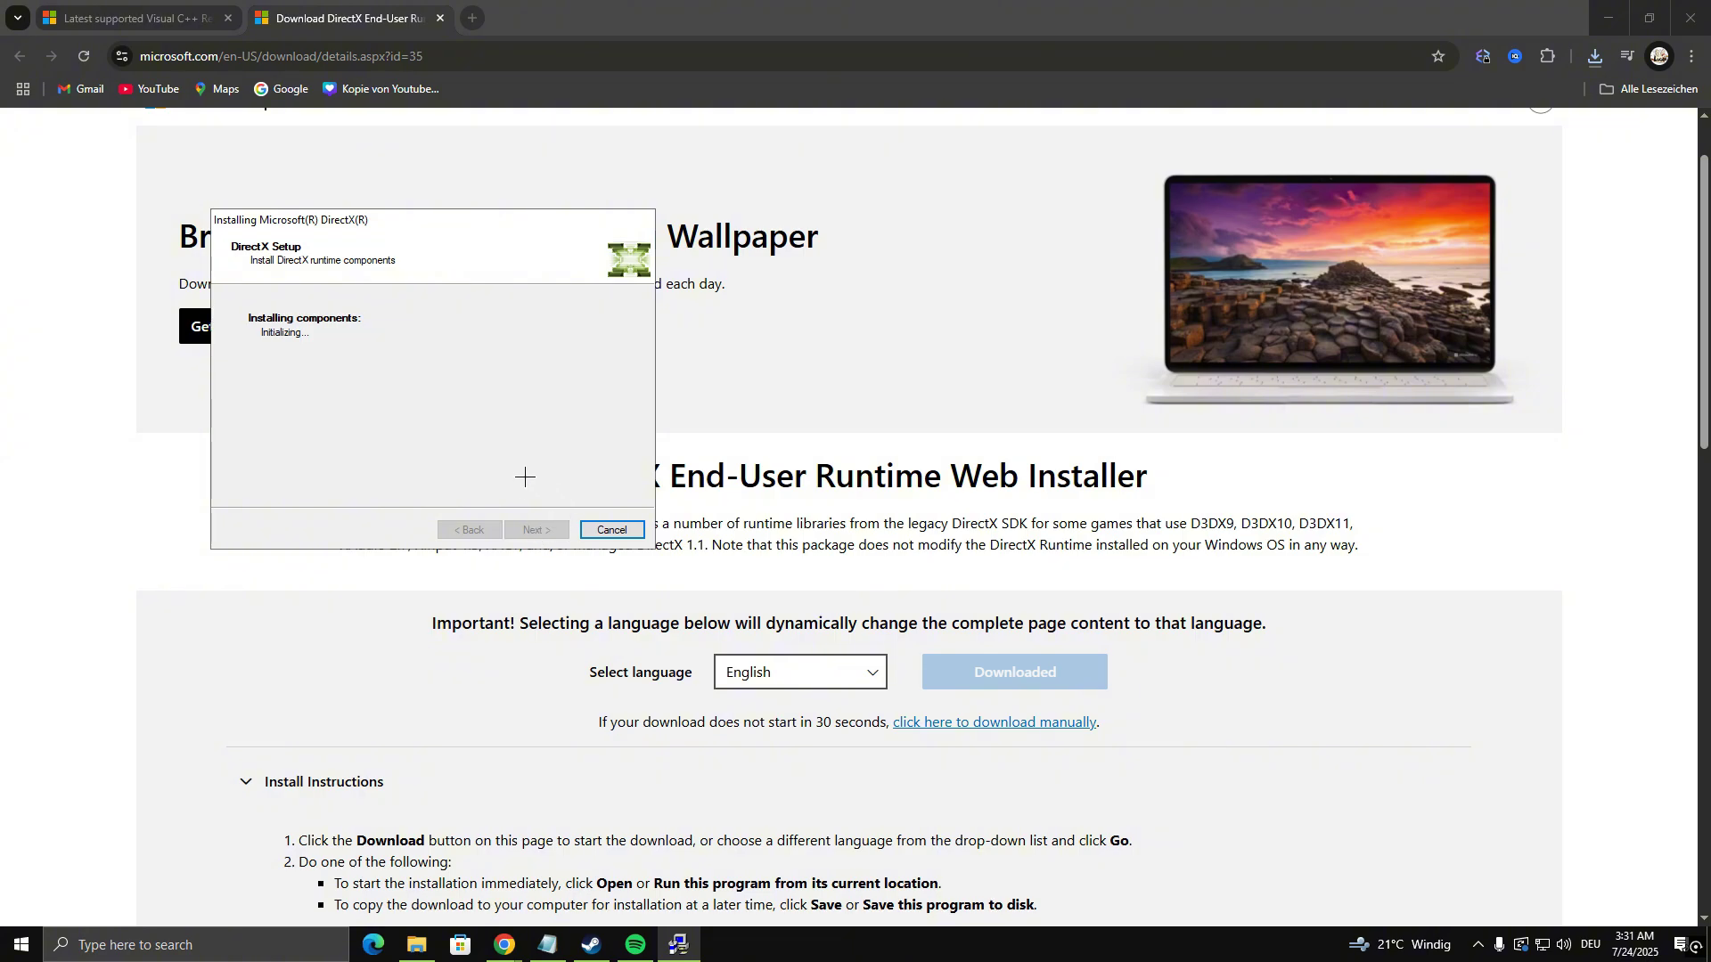
Step: Download the latest Visual C++ Redistributable installers for ARM64, X86 and X64 from the Microsoft Learn page
click(153, 12)
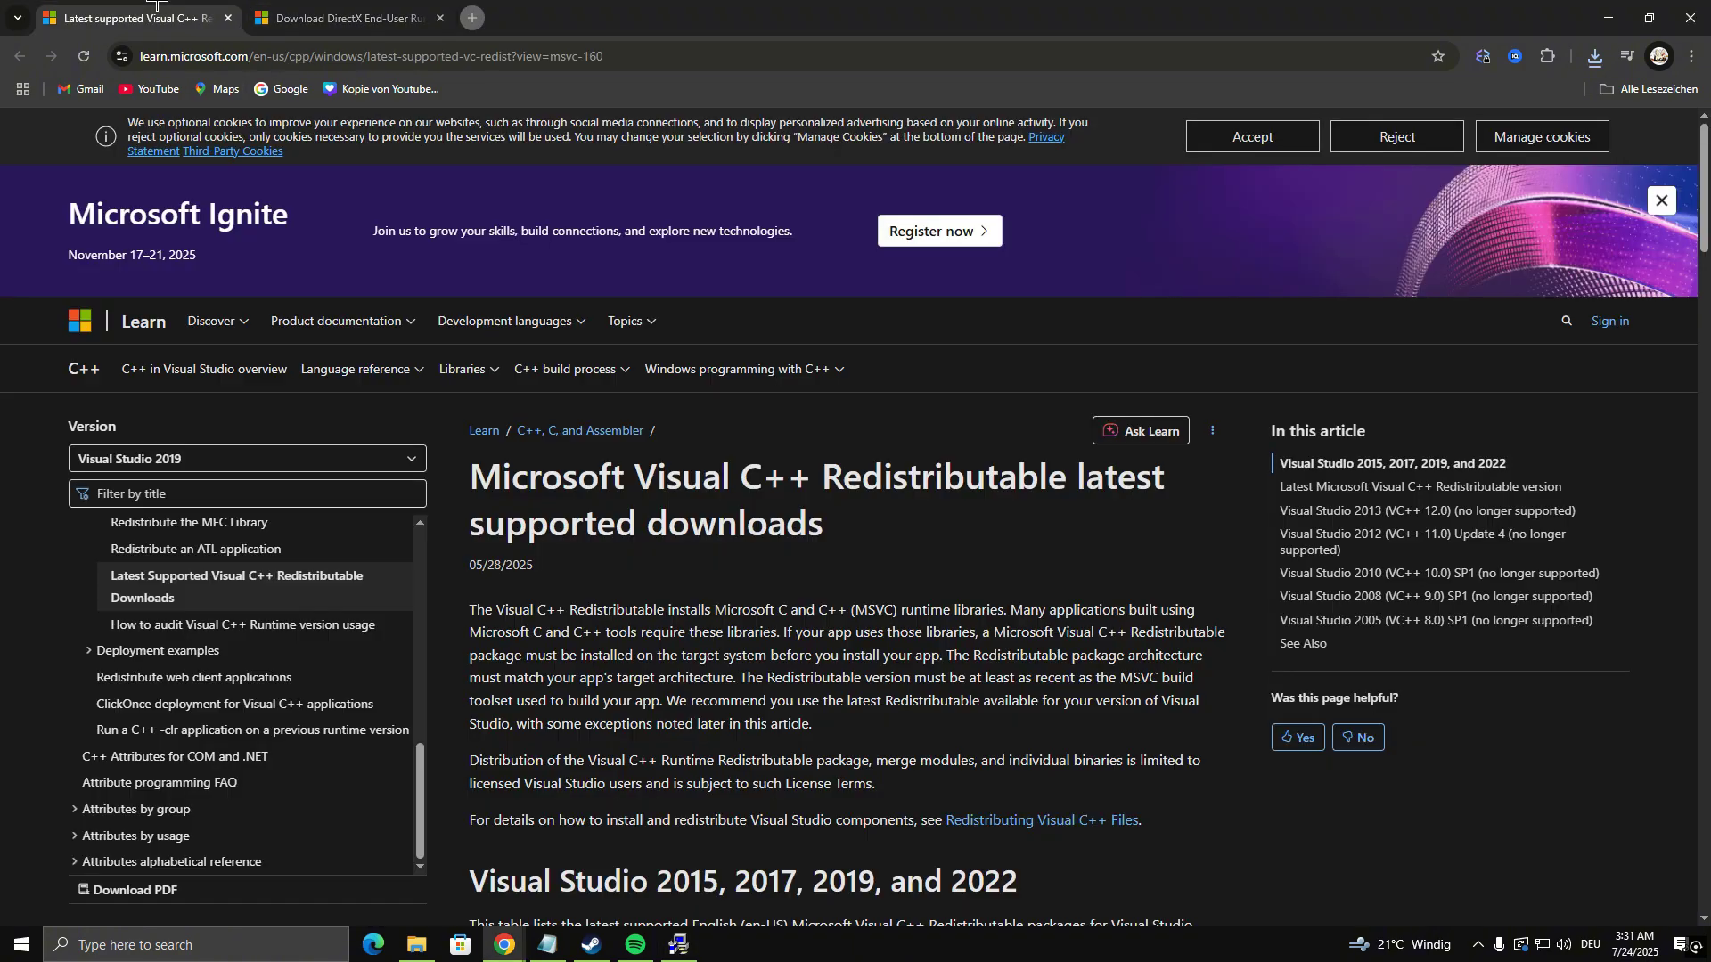
scroll(1071, 489, down, 10)
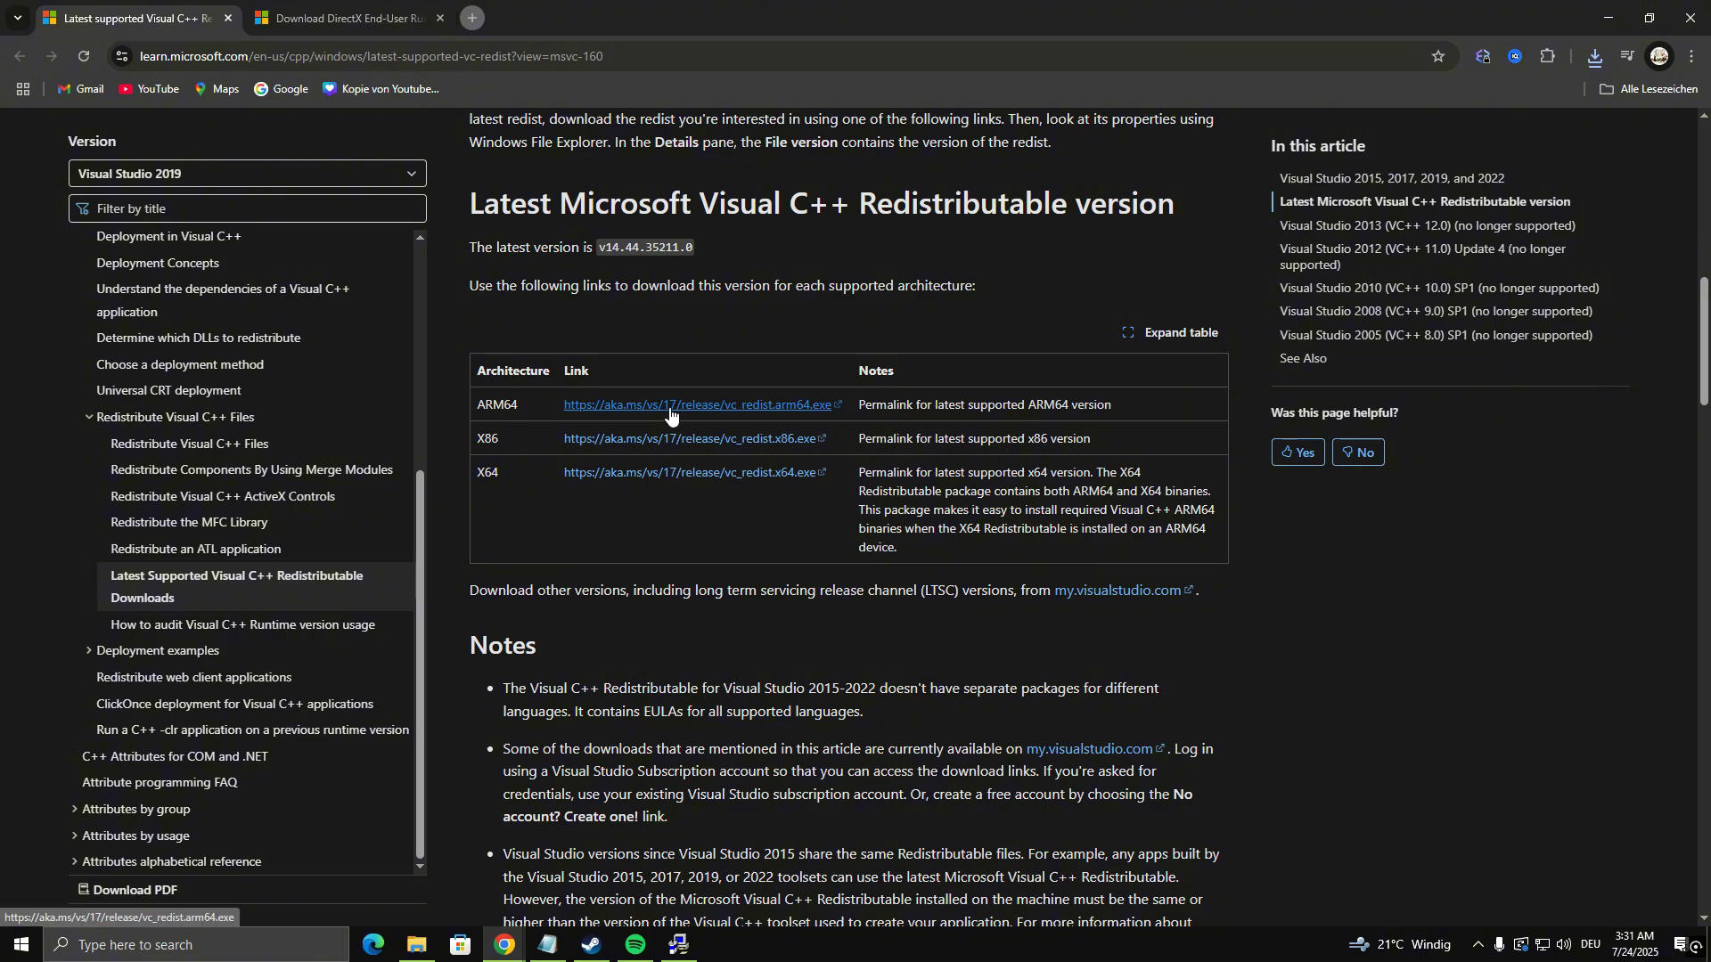
click(656, 442)
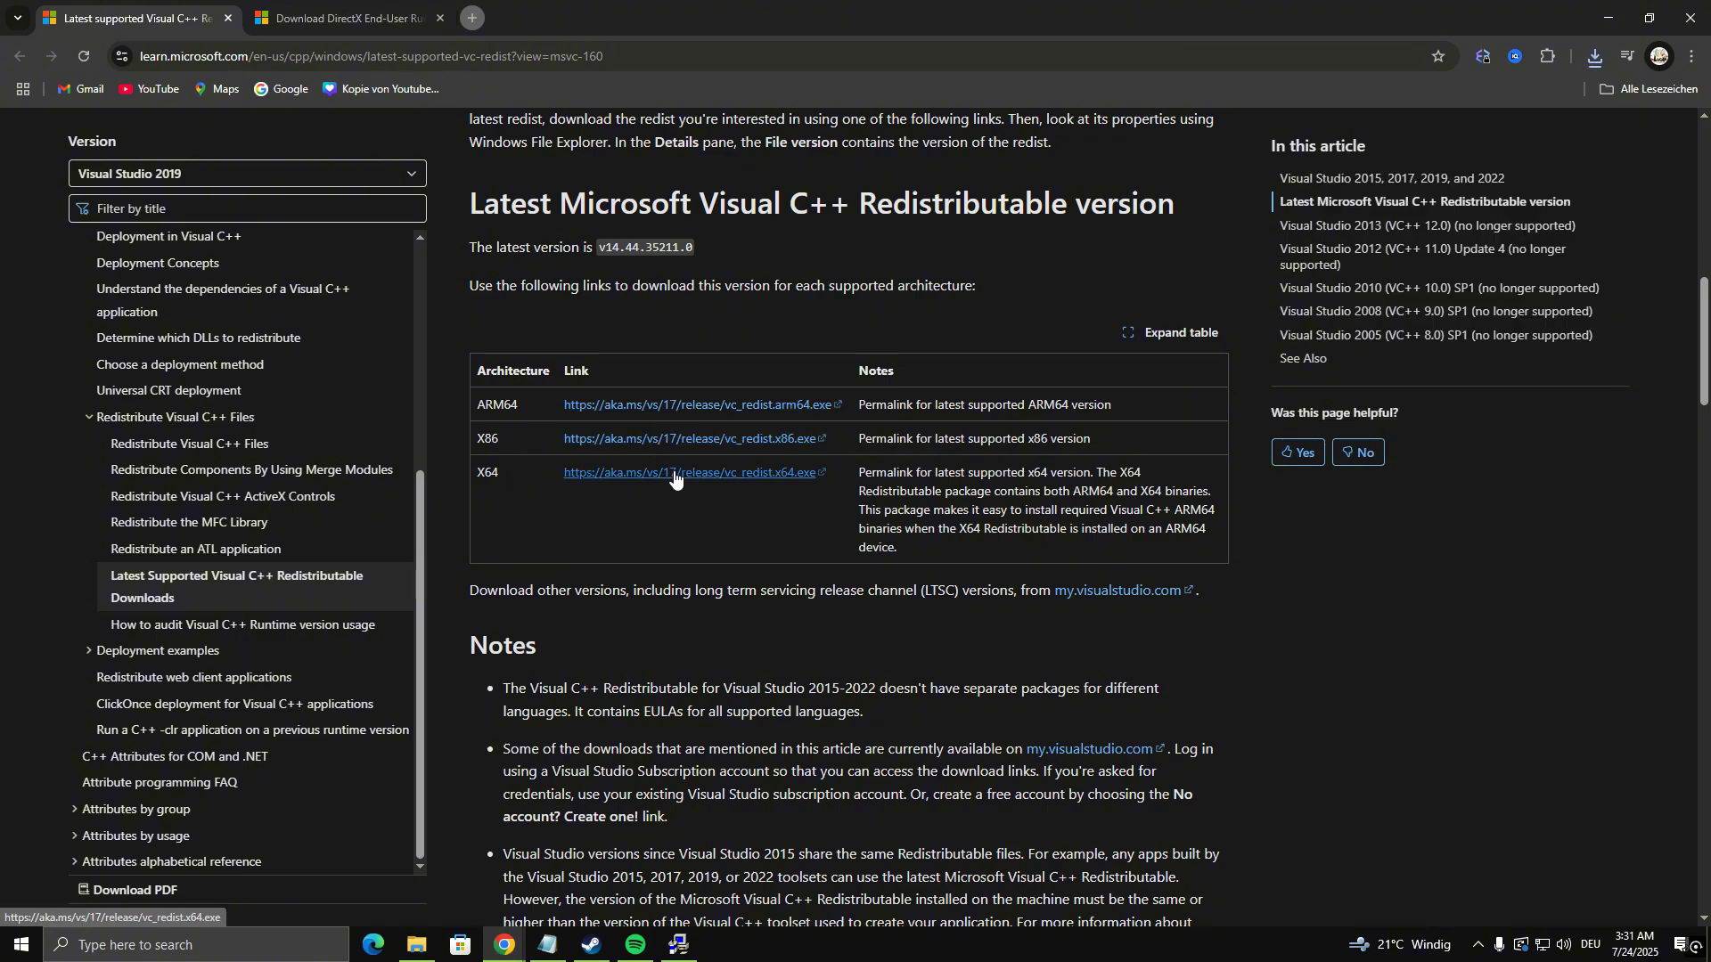
Step: Install the downloaded x64 Visual C++ Redistributable after accepting its license terms, and close both it and the finished DirectX setup
click(1595, 55)
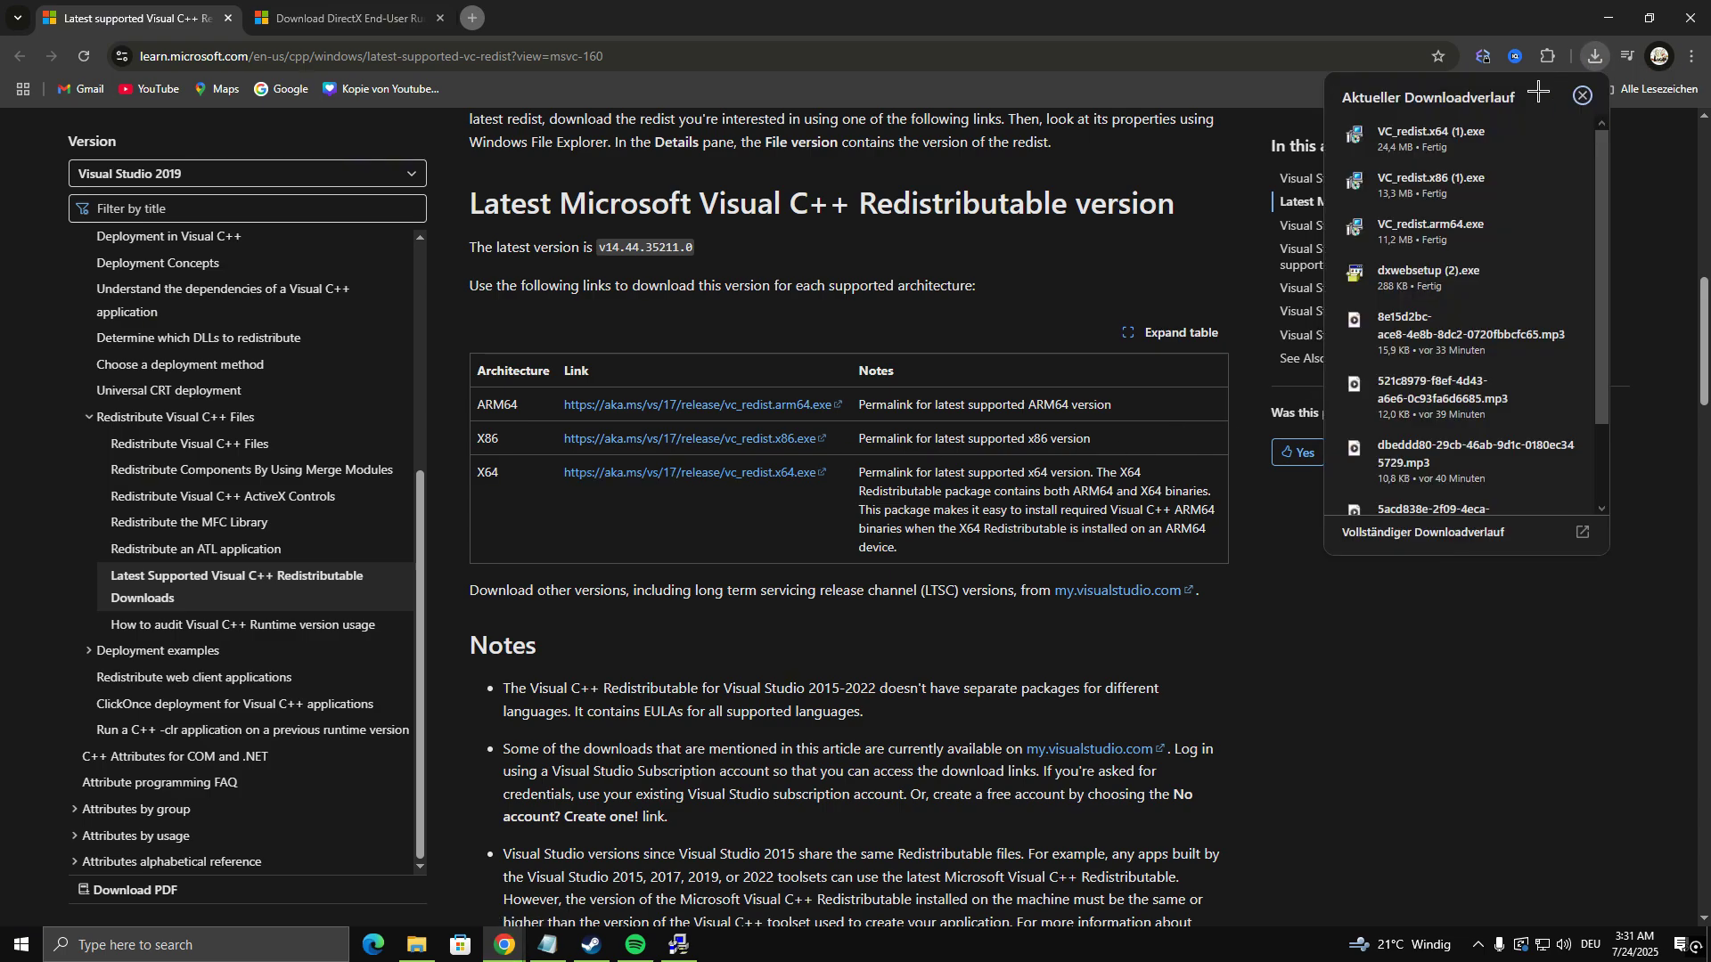
click(1481, 149)
click(680, 539)
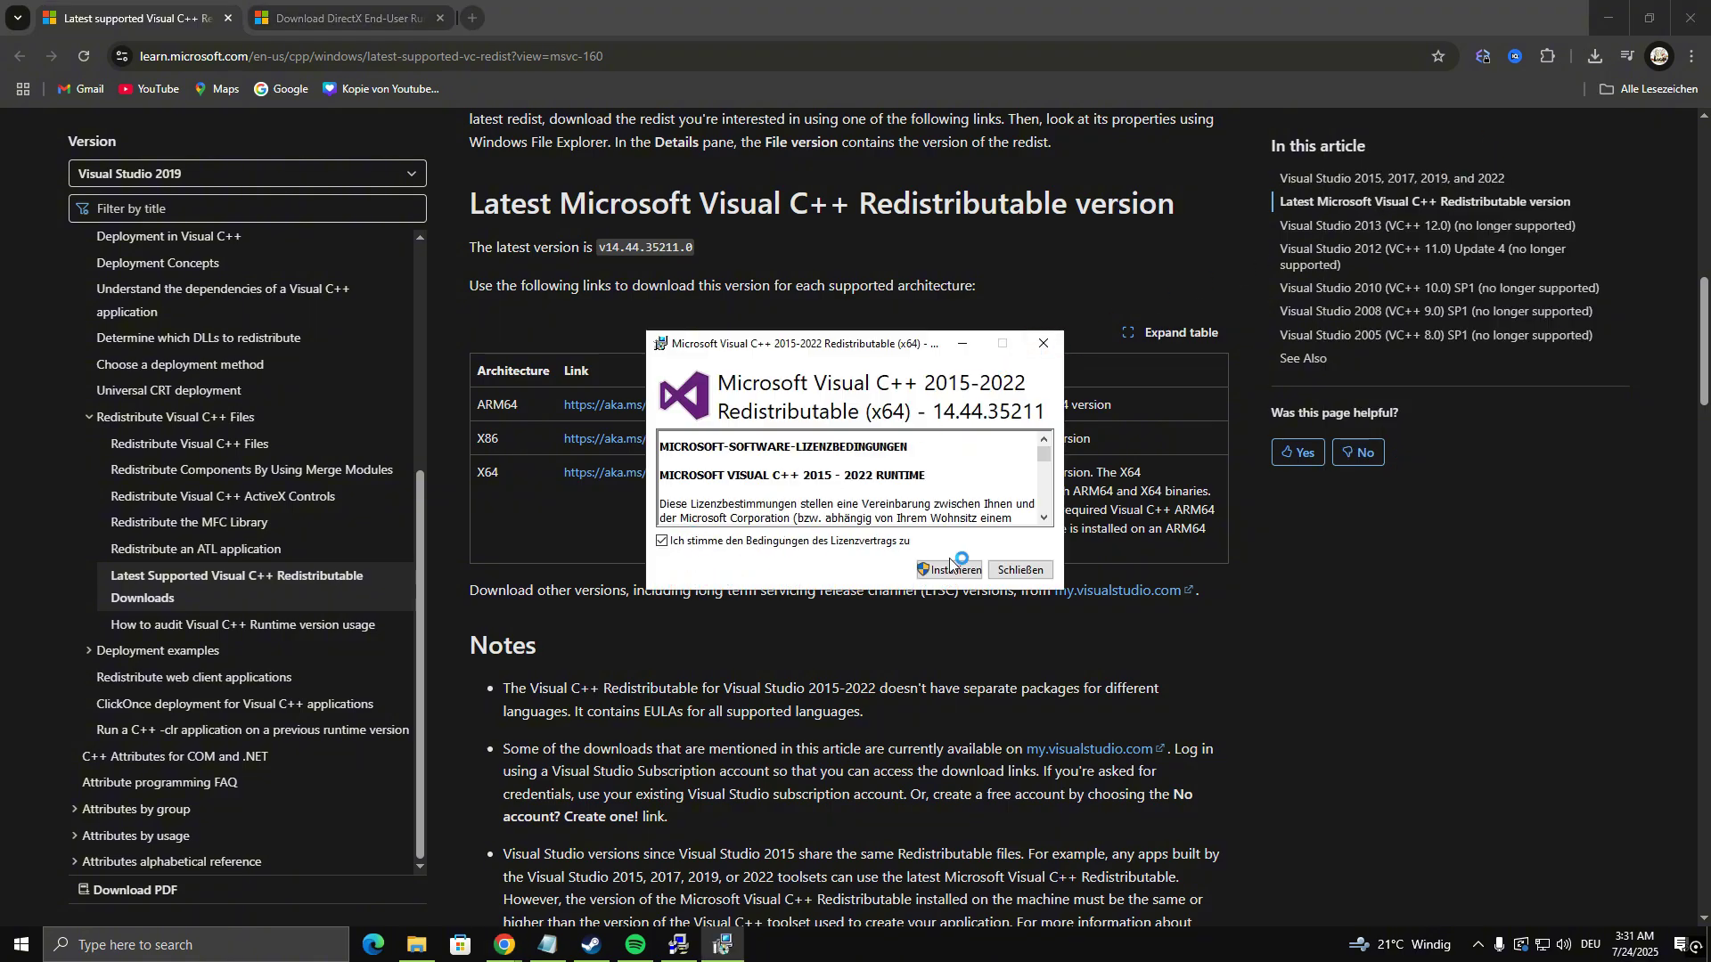
click(949, 570)
click(815, 593)
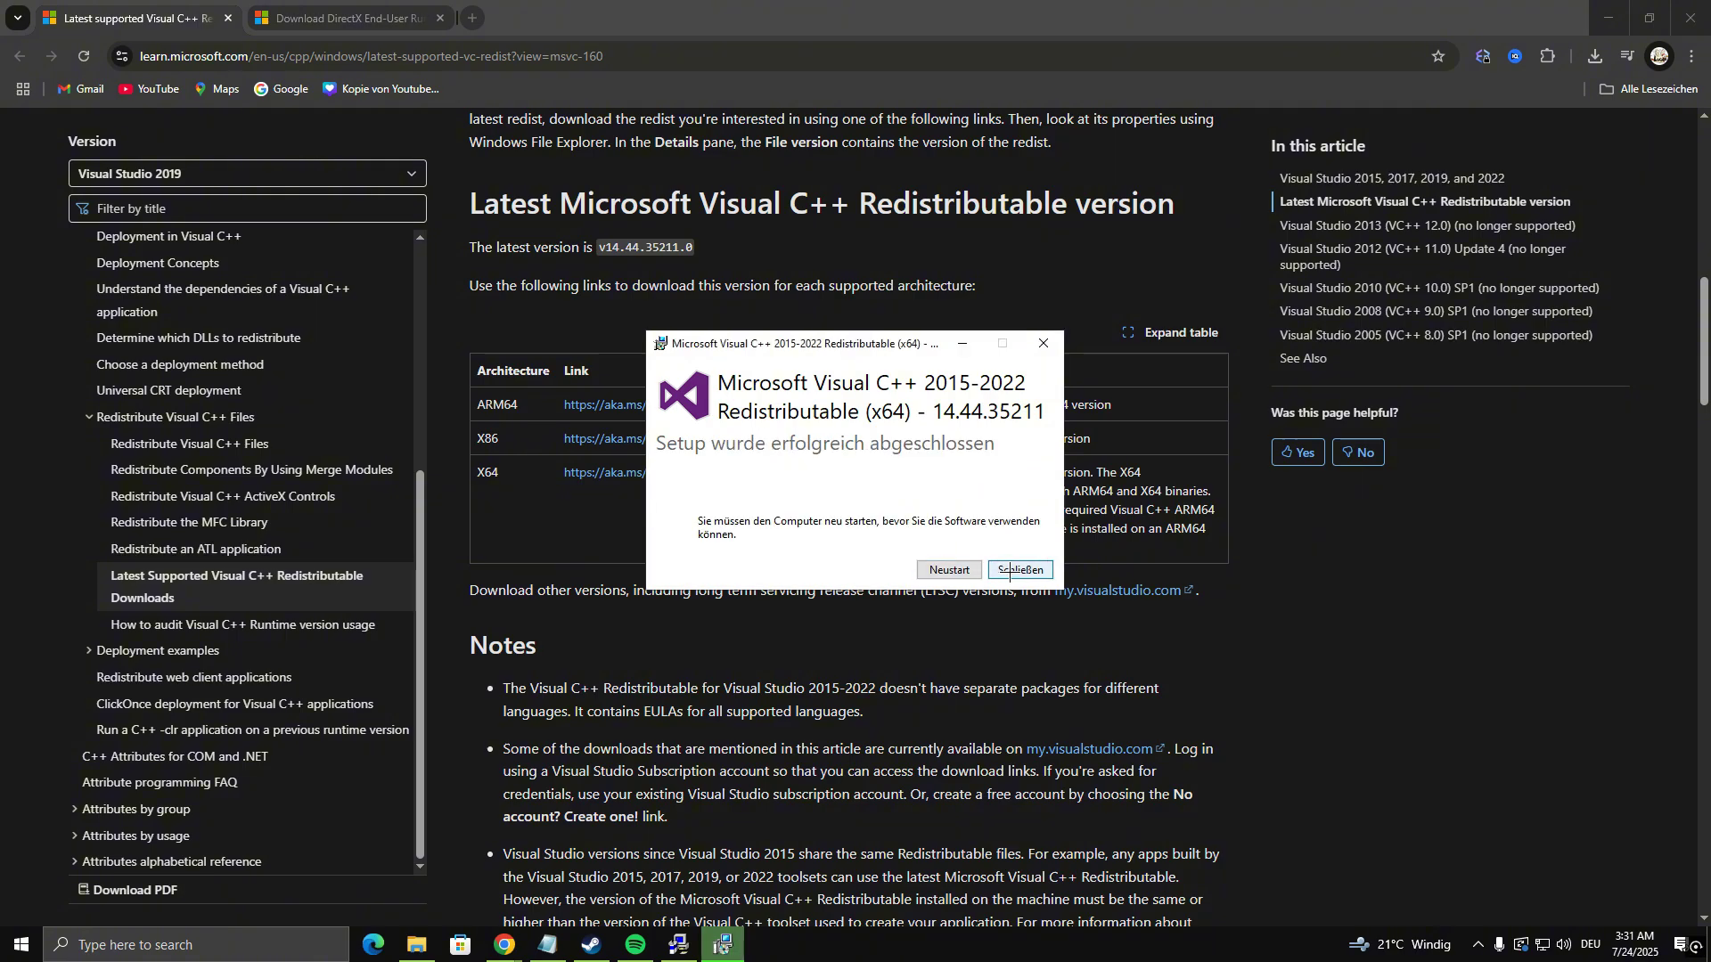
click(1018, 569)
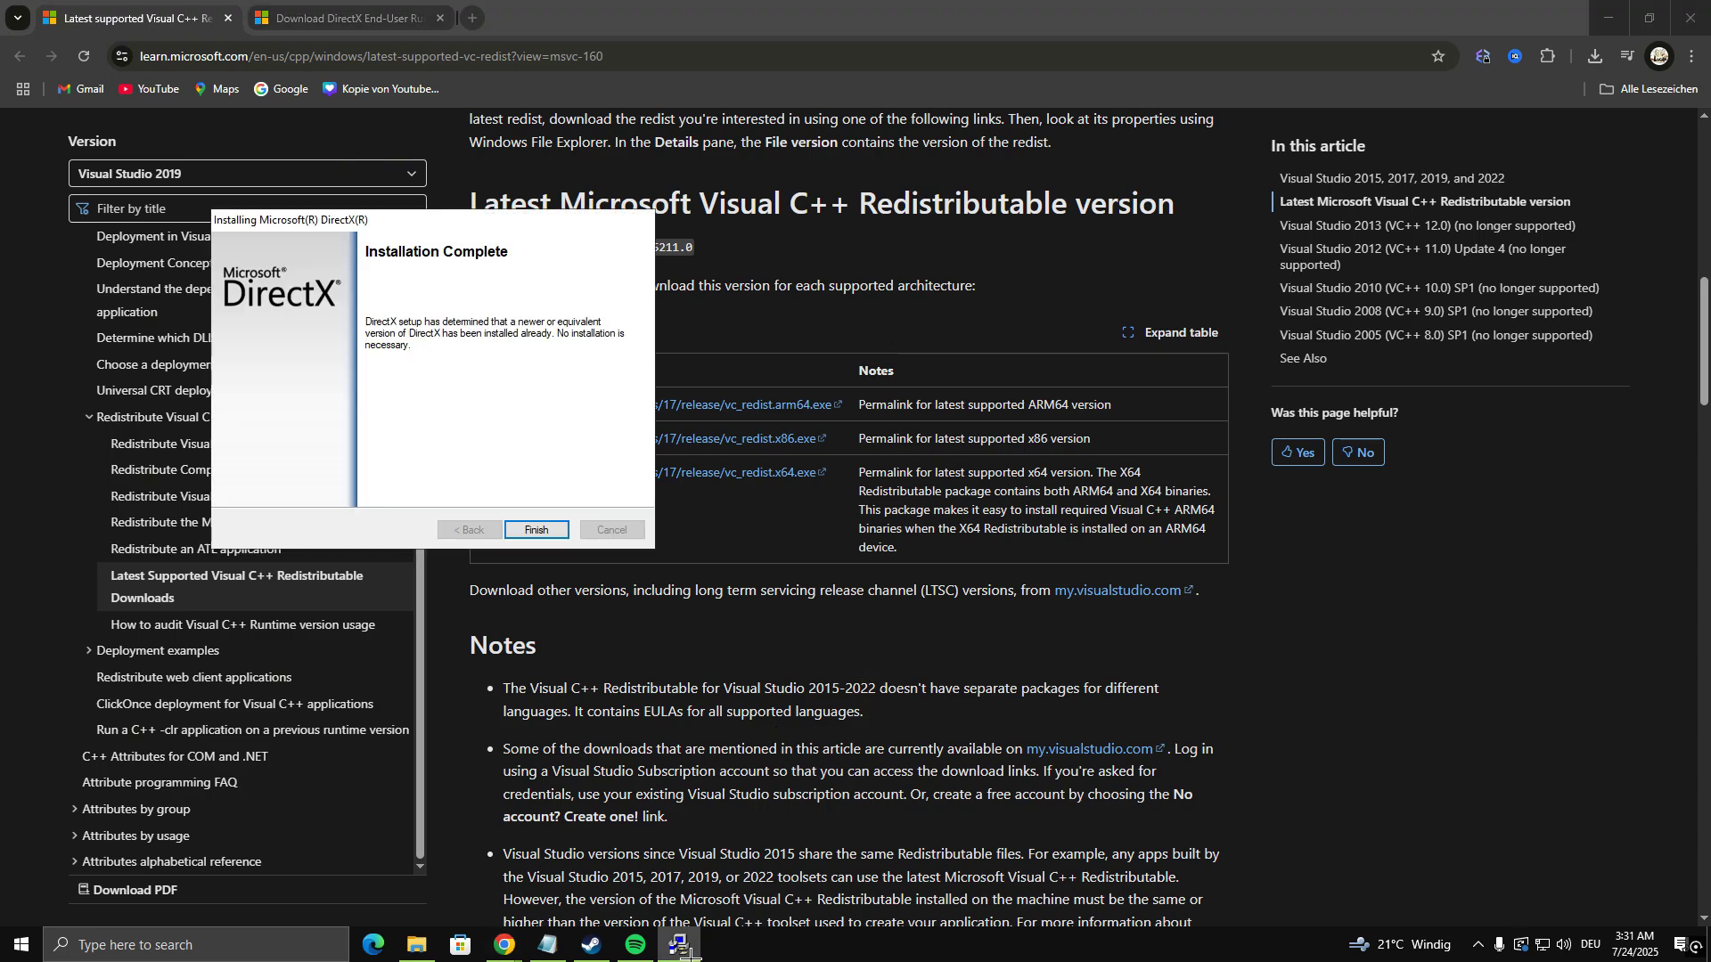
click(537, 531)
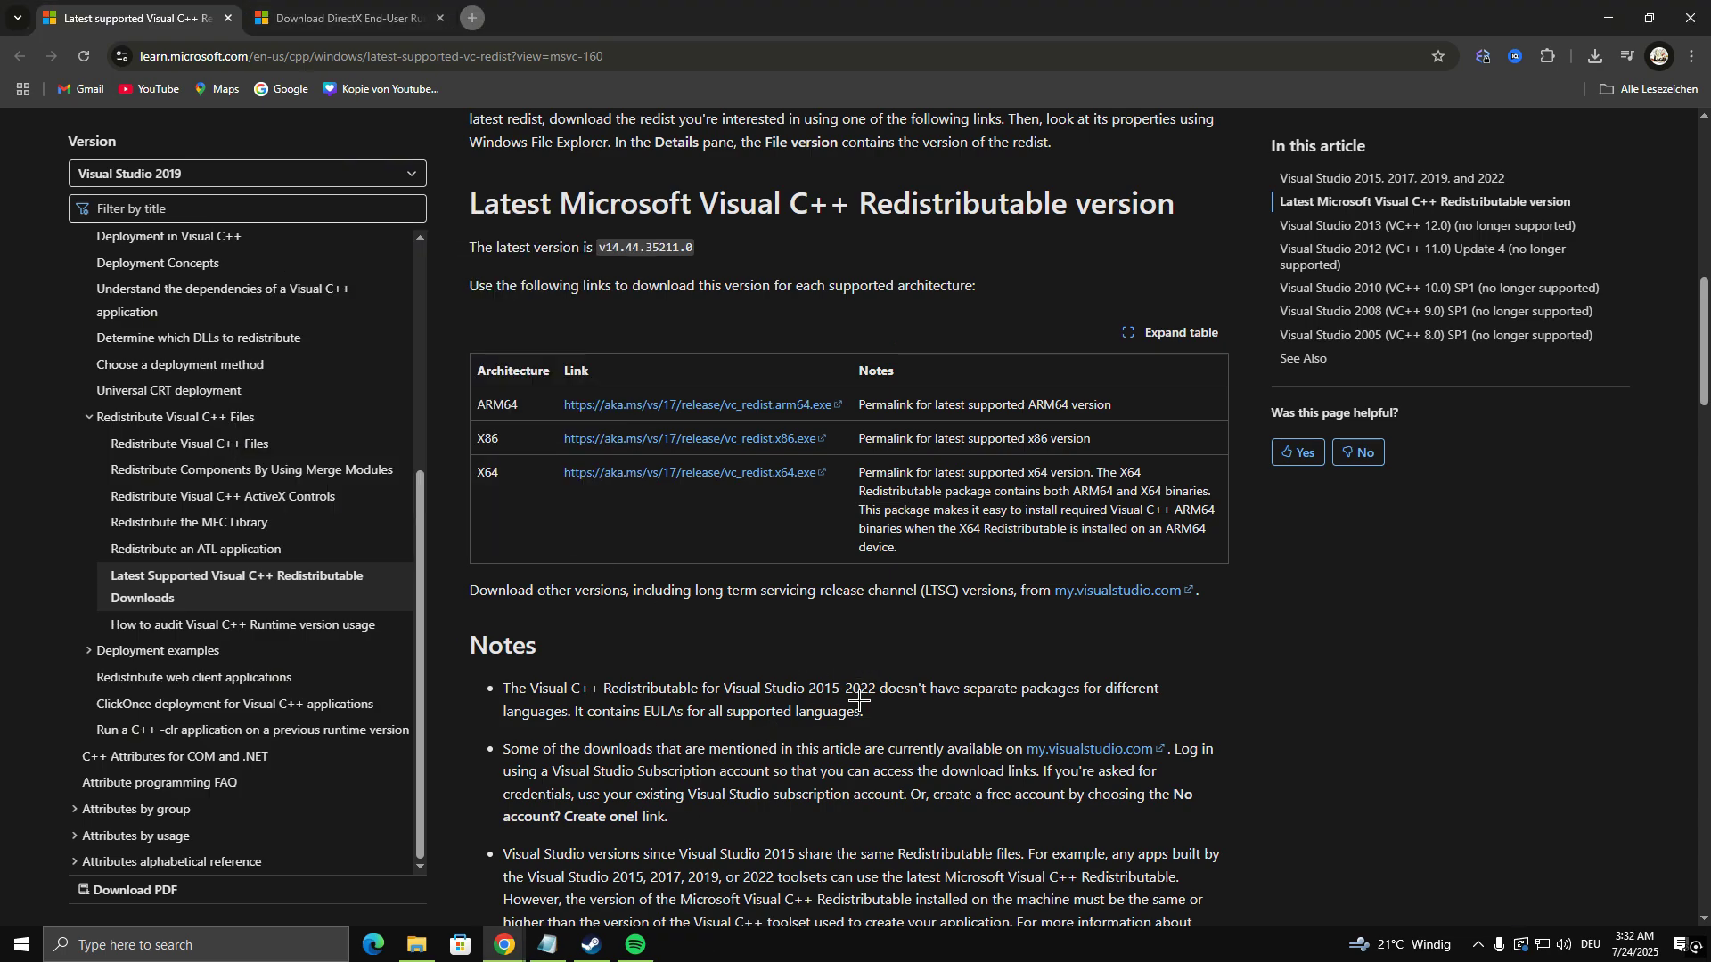
scroll(824, 687, down, 1)
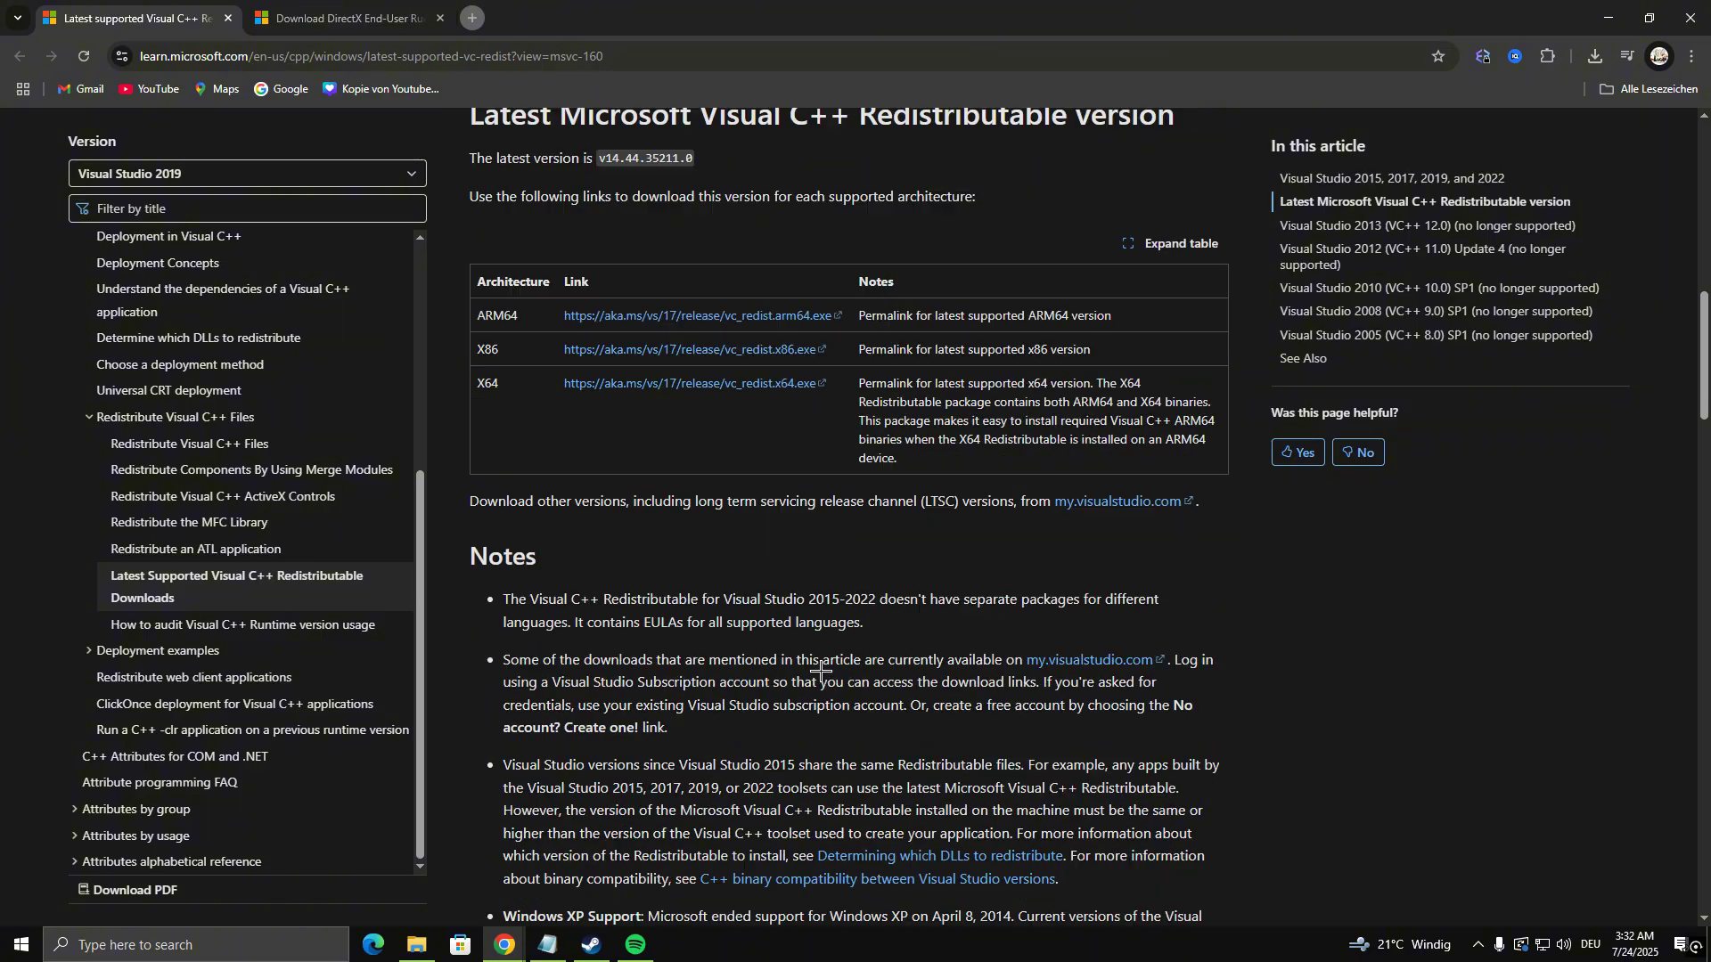
scroll(1027, 612, up, 3)
scroll(1026, 612, up, 4)
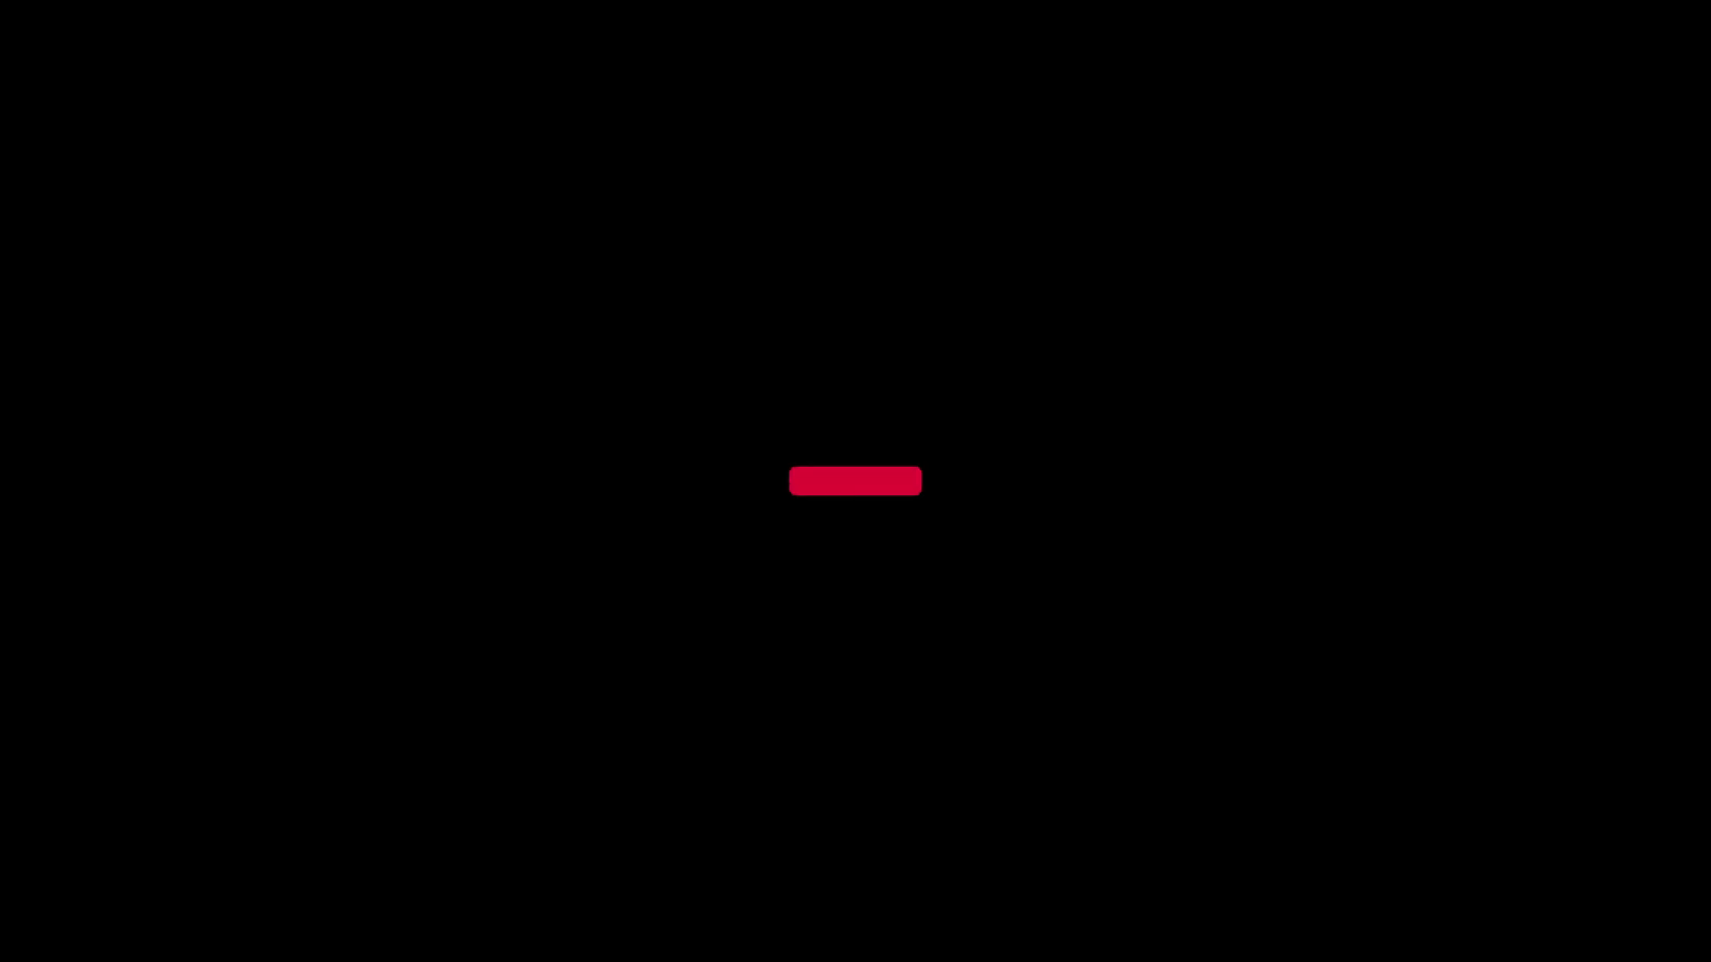